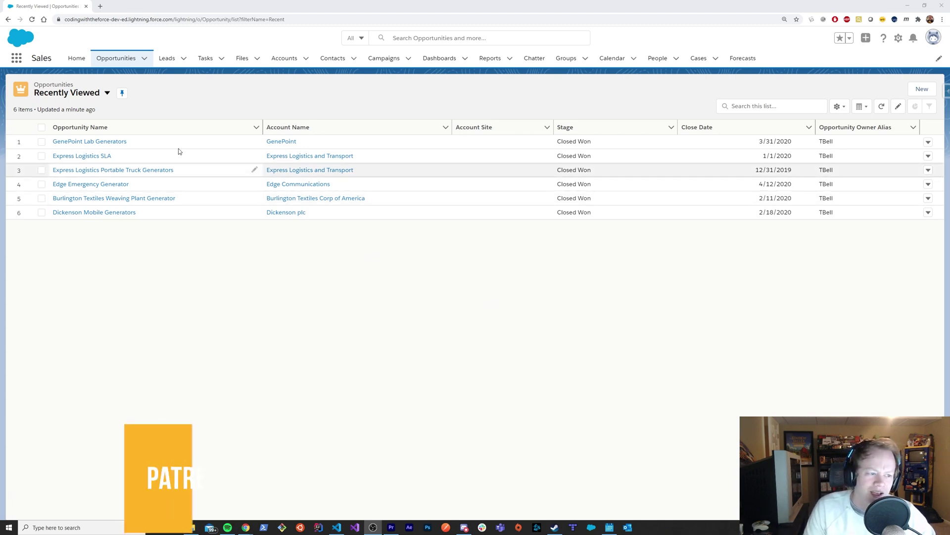
Open the Grand Hotels Kitchen Generator opportunity from the All Opportunities list view.
left_click(111, 64)
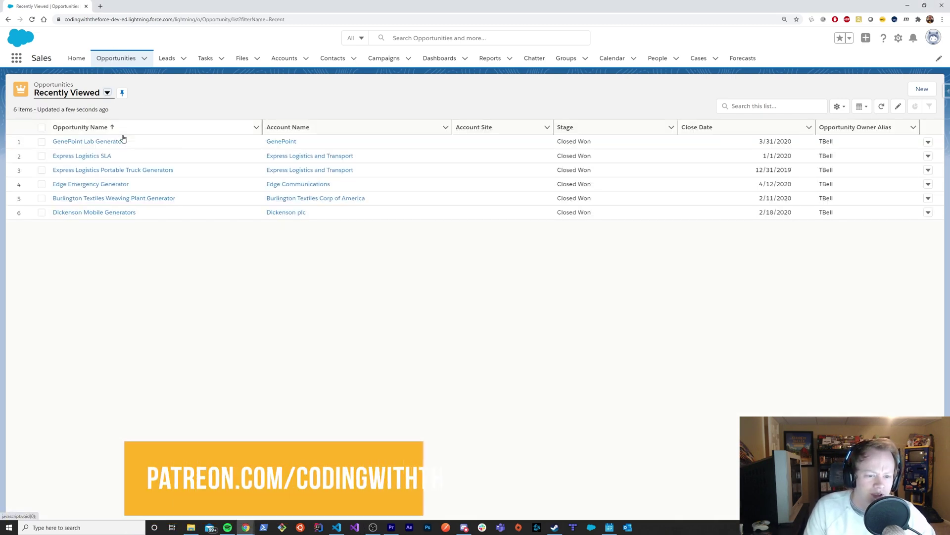
left_click(68, 93)
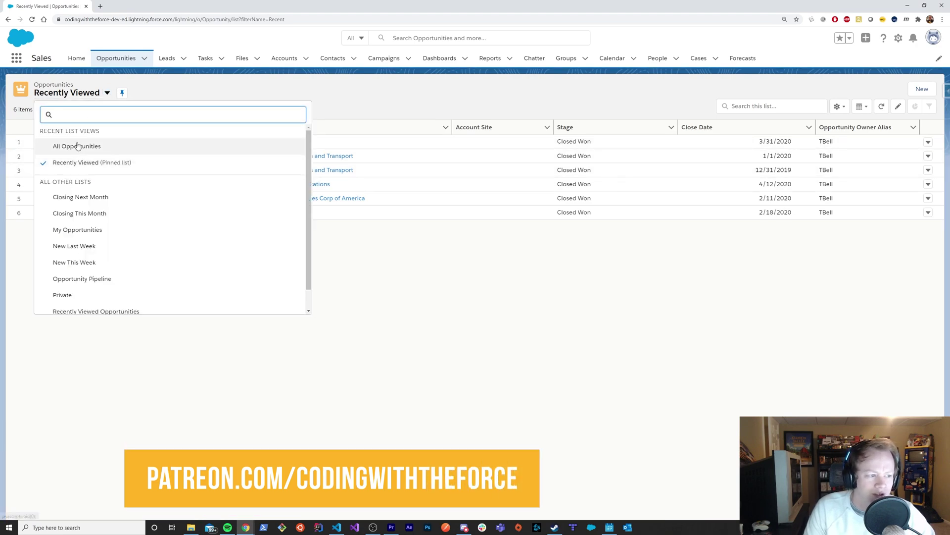
left_click(75, 145)
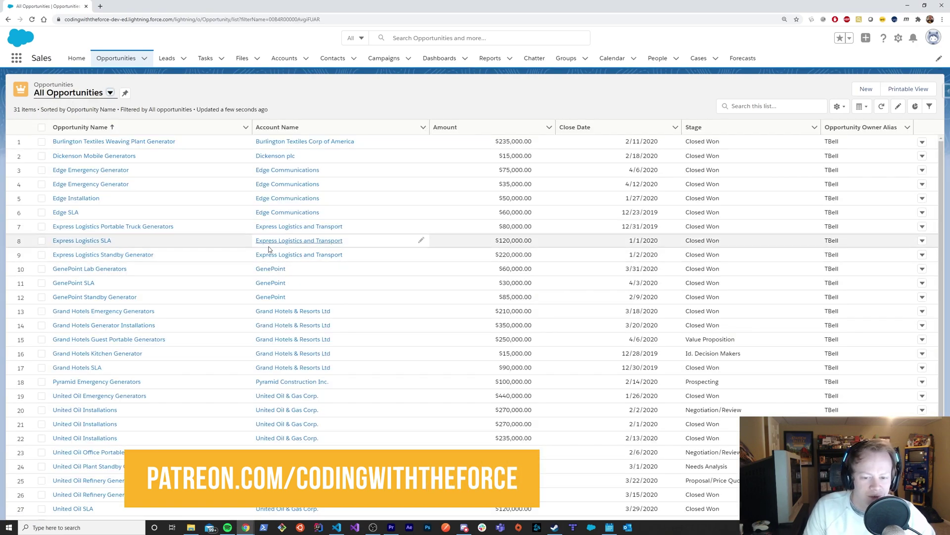
scroll(347, 262, "down", 2)
left_click(113, 301)
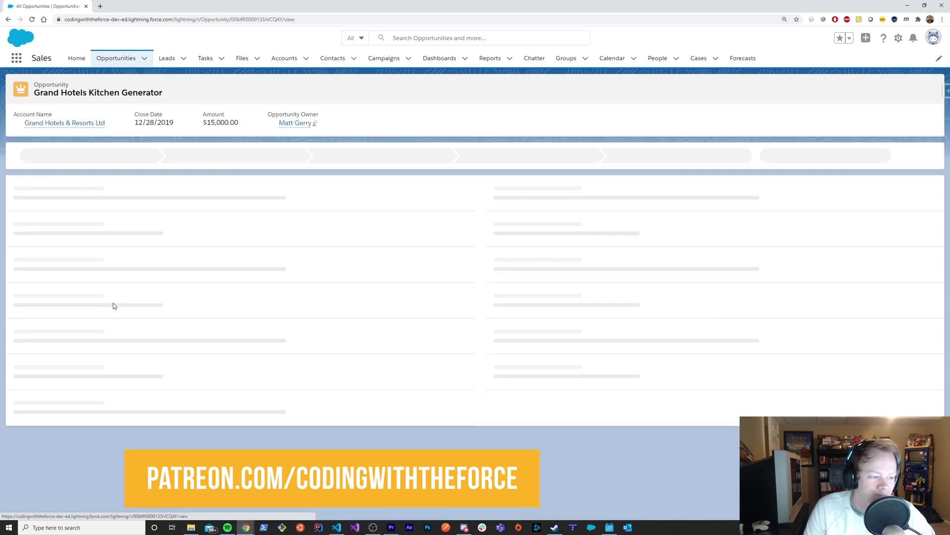
Close the opportunity as Closed Won through the path's Closed stage and save.
left_click(774, 156)
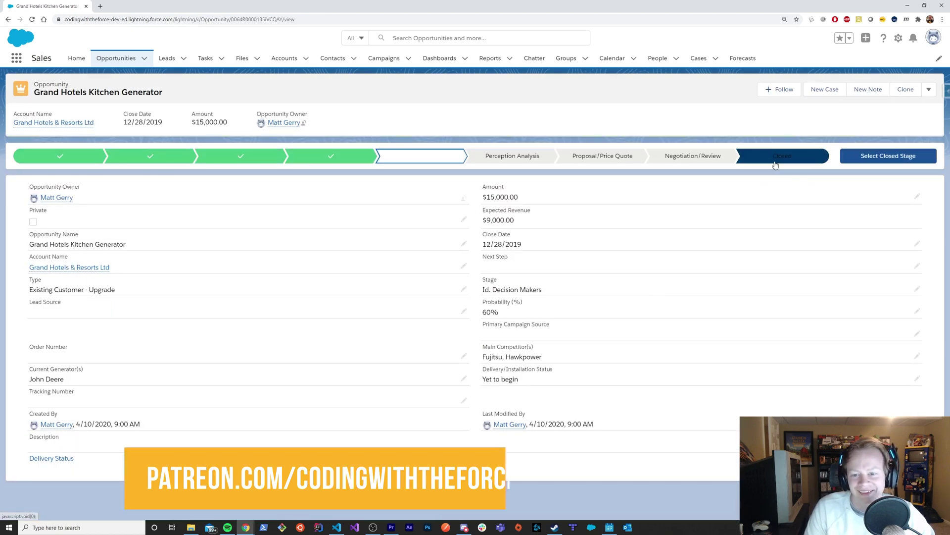
left_click(901, 158)
left_click(378, 278)
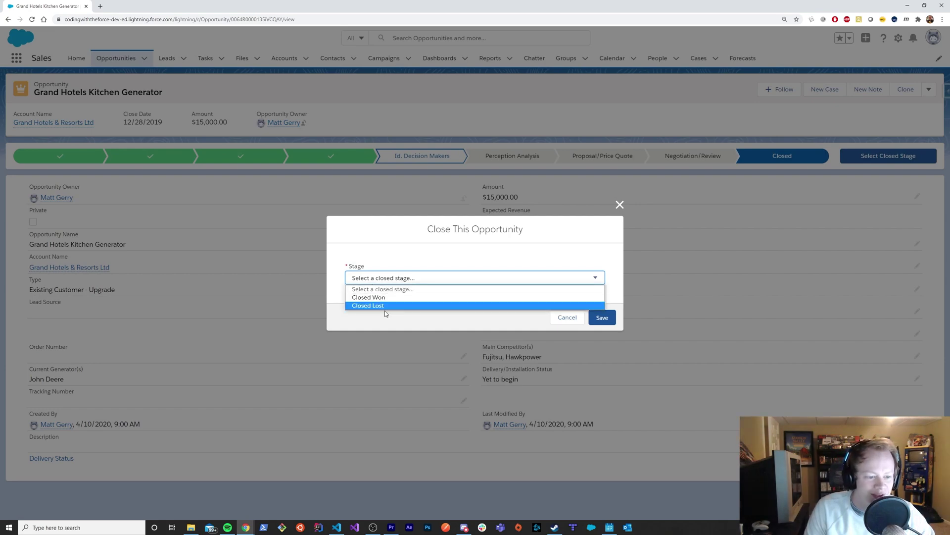
left_click(377, 298)
left_click(603, 318)
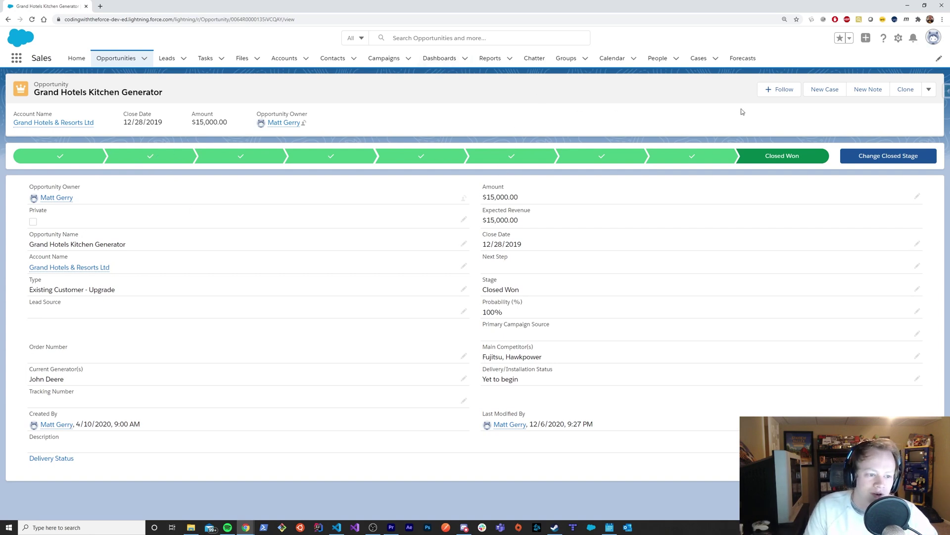
Open Setup in a new tab and find Path Settings via Quick Find 'path'.
left_click(899, 39)
left_click(855, 72)
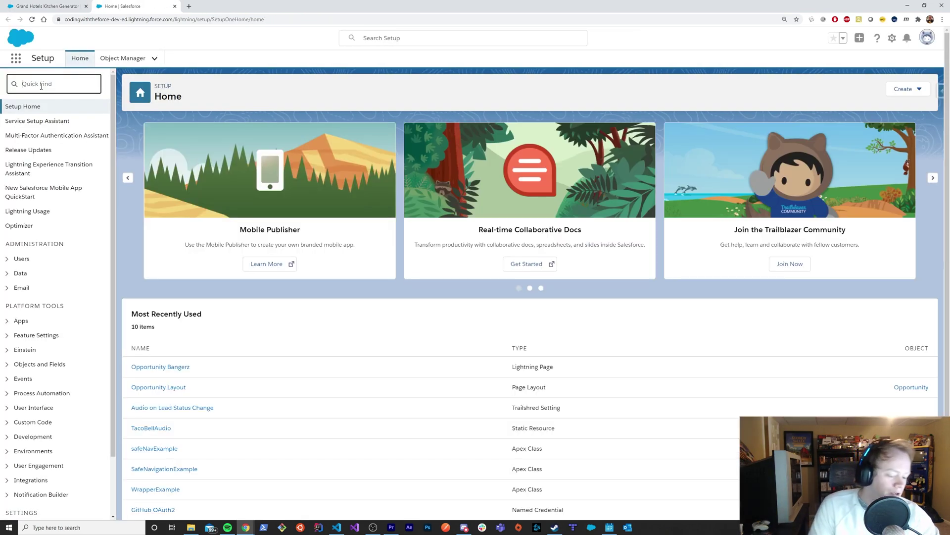
type("path")
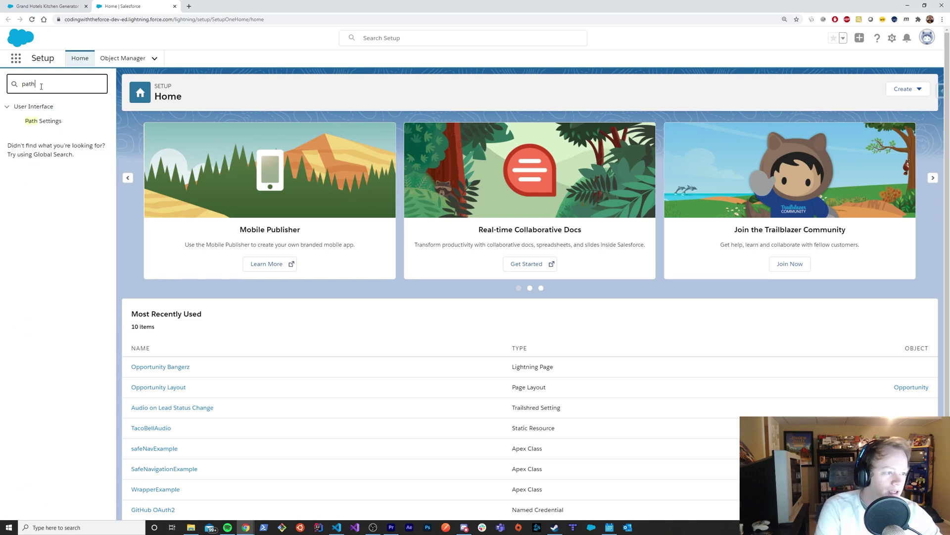
left_click(43, 121)
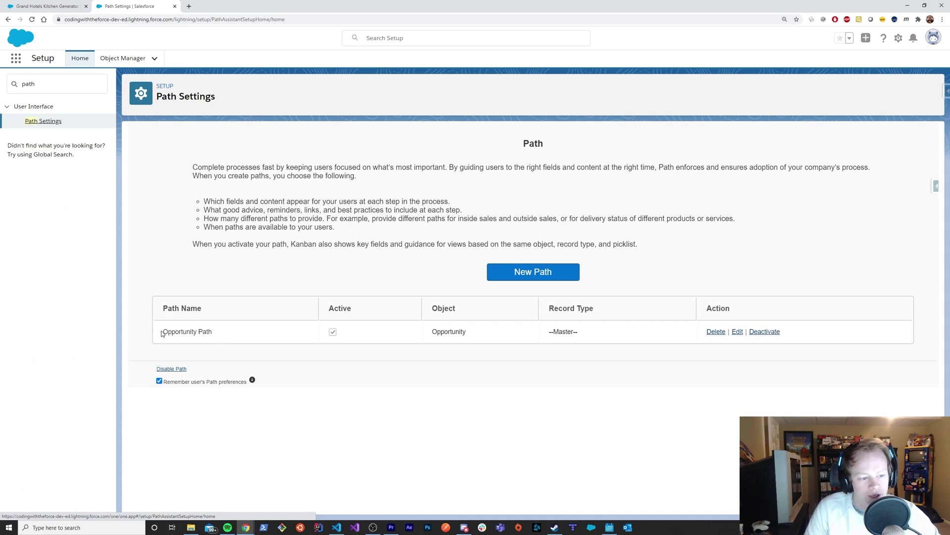
left_click_drag(163, 333, 789, 333)
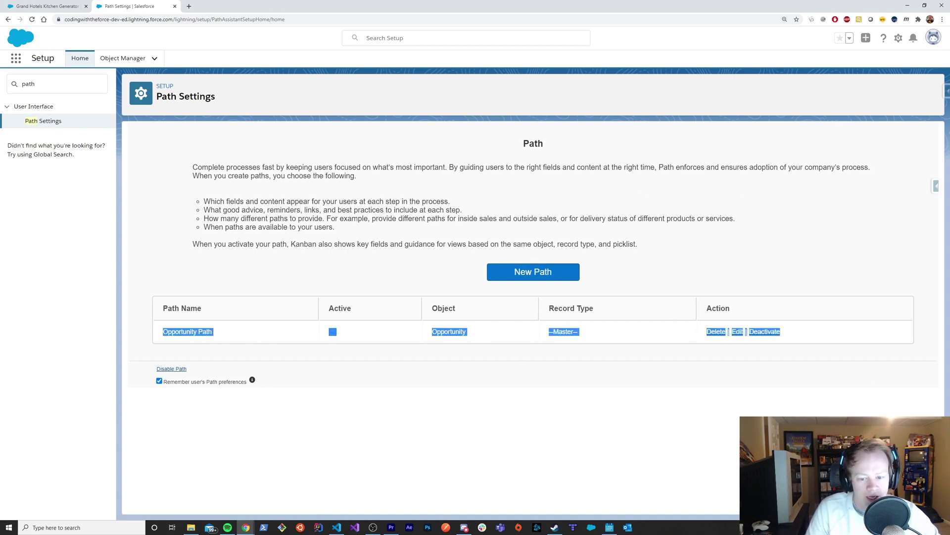
left_click(520, 272)
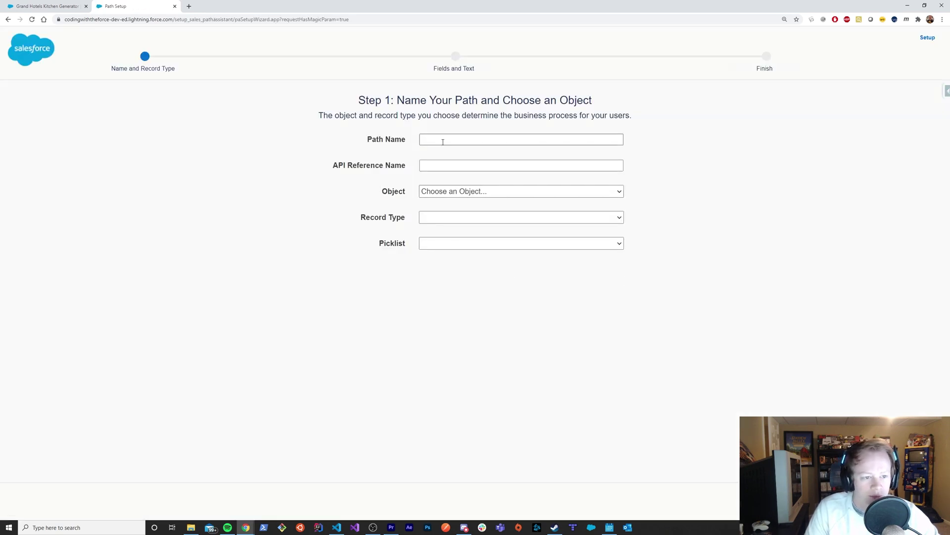
left_click(442, 141)
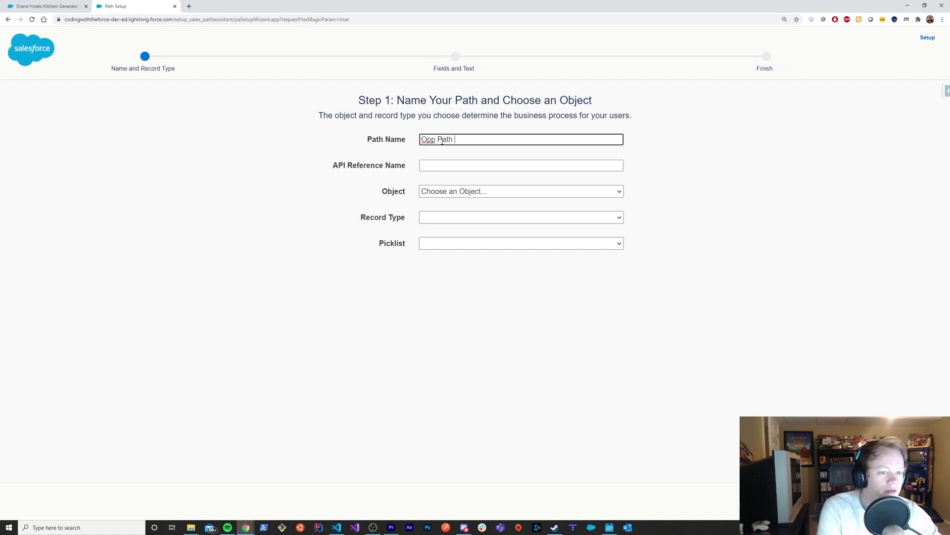
left_click(448, 167)
left_click(515, 193)
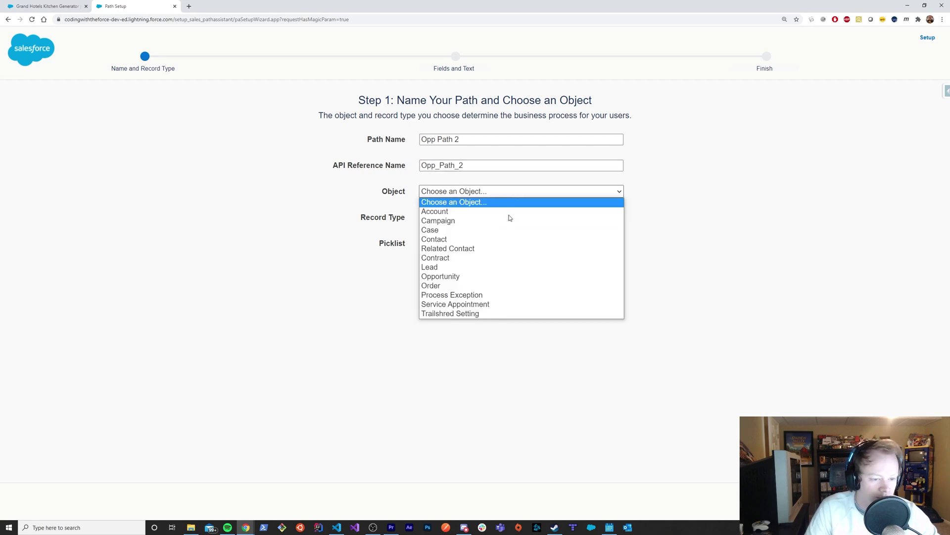
left_click(452, 276)
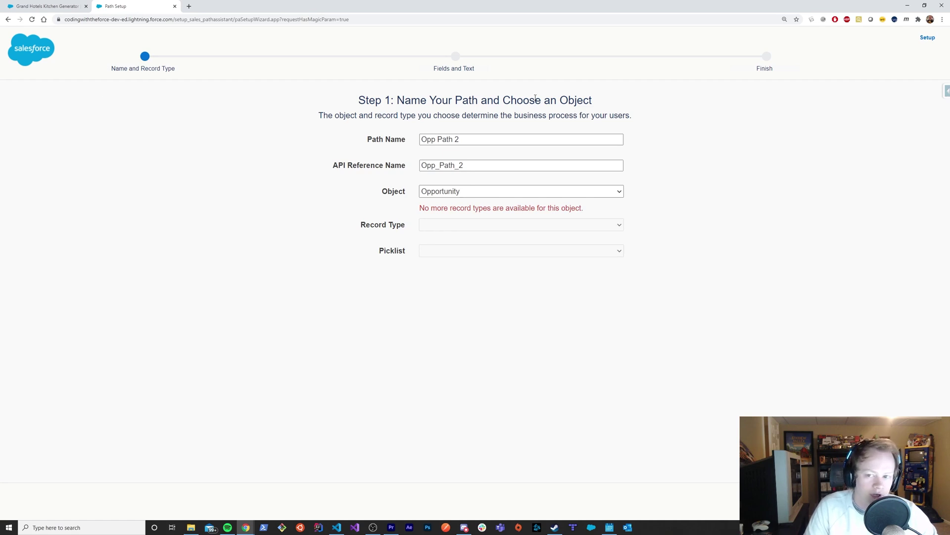
left_click(929, 39)
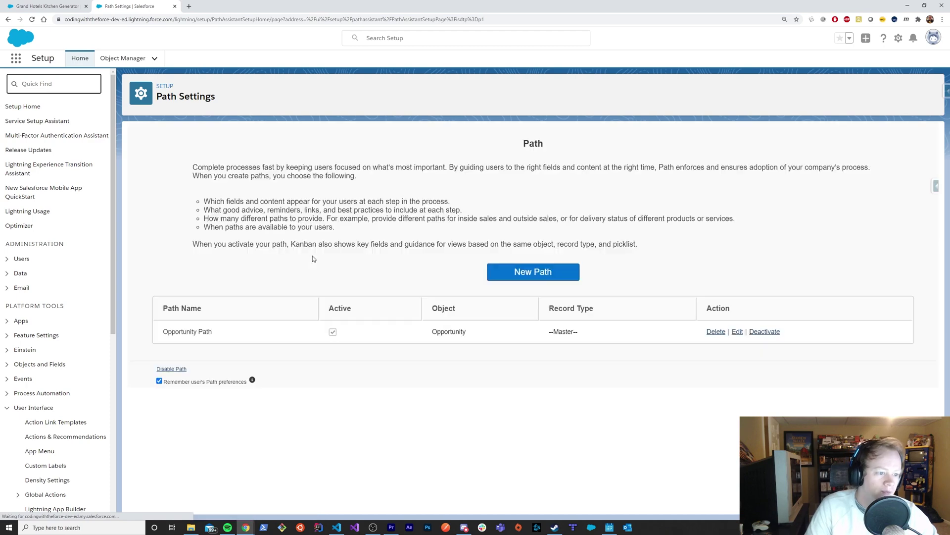
Delete the existing Opportunity Path and begin a new path.
left_click(716, 333)
key("Return")
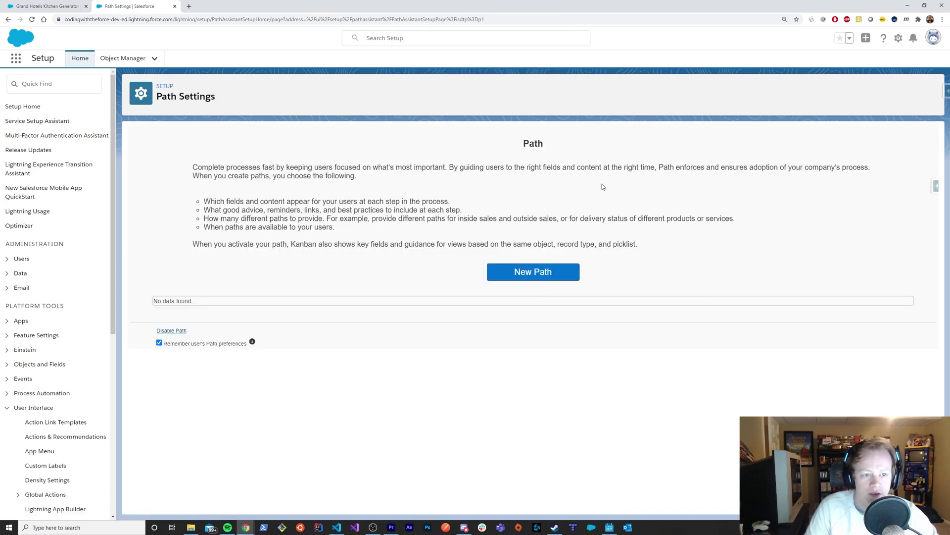
left_click(550, 274)
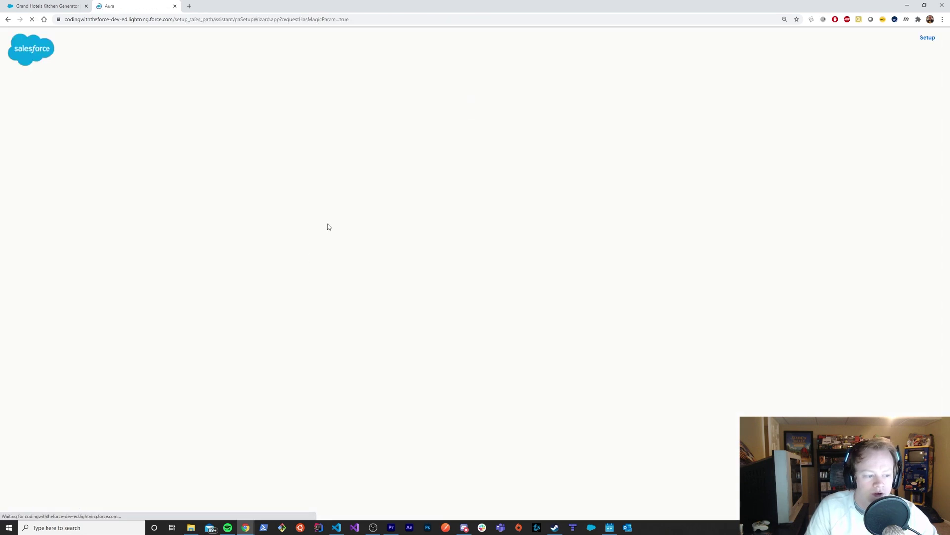
Name the path 'Opportunity Path 2' on object Opportunity, Master record type, picklist Stage.
left_click(434, 140)
type("Opportunity")
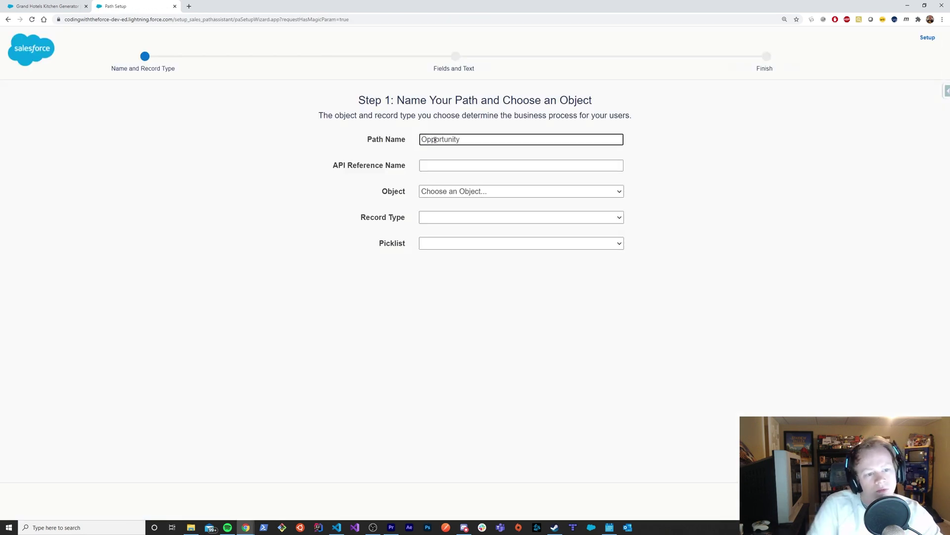
type(" Path 2")
left_click(444, 165)
left_click(469, 194)
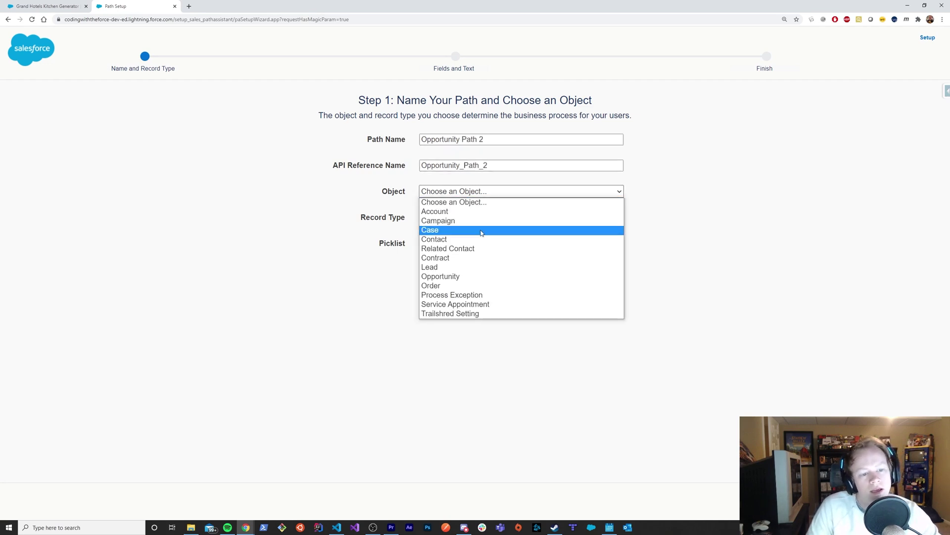
left_click(440, 276)
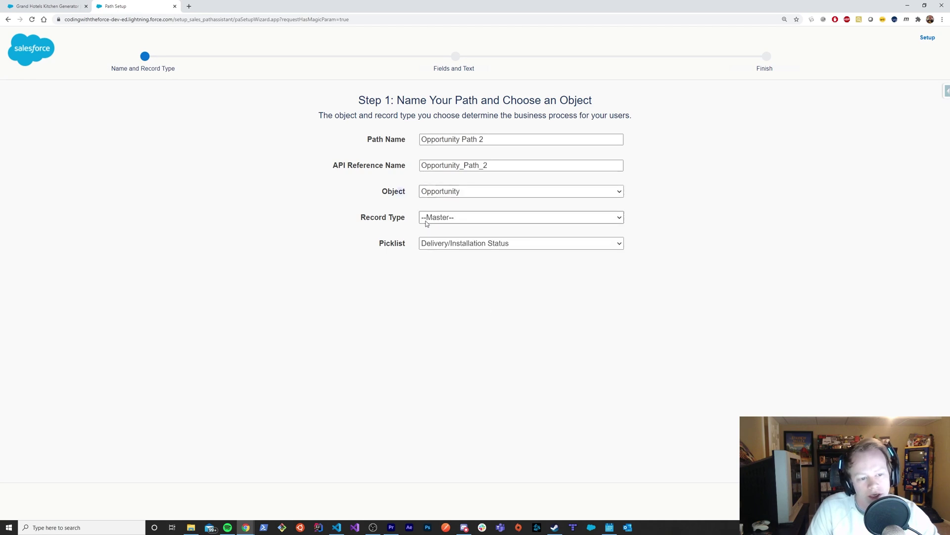
left_click(435, 245)
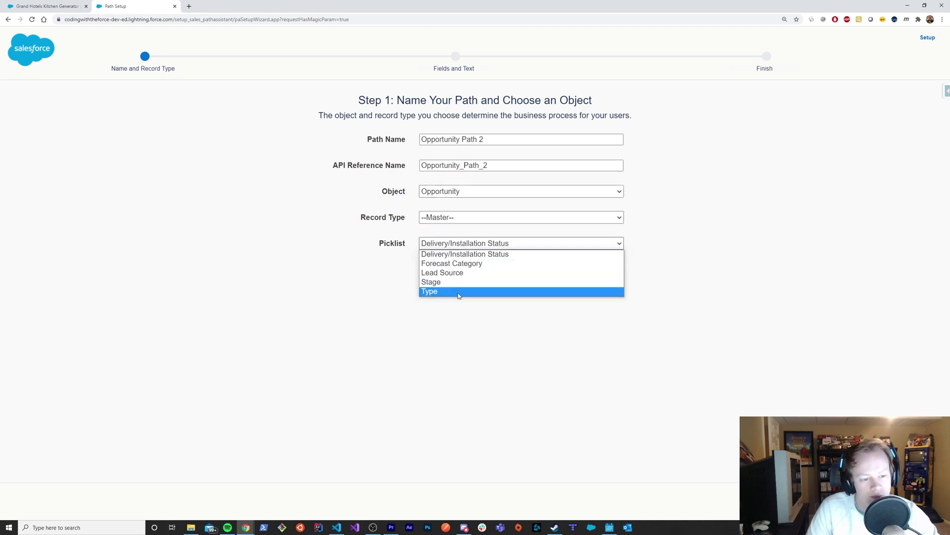
left_click(423, 282)
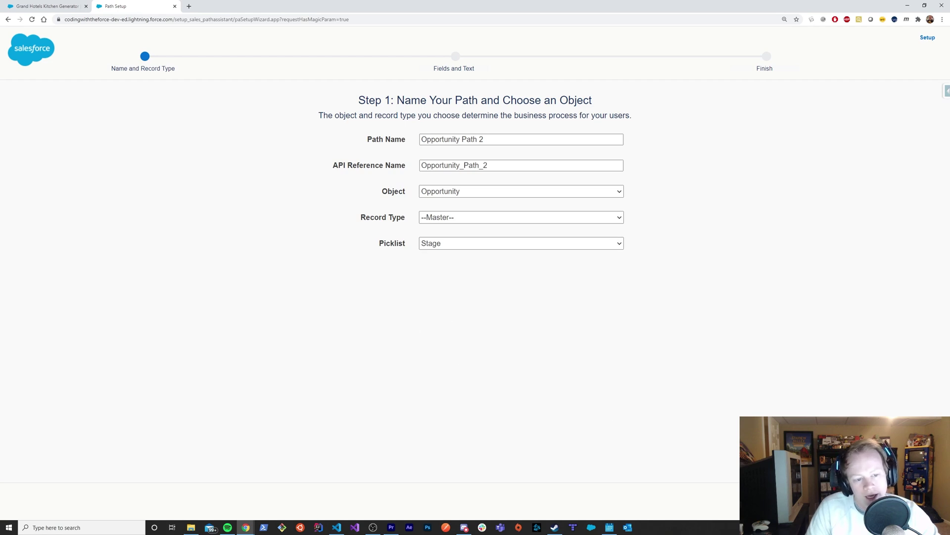
Pass Step 2 Fields and Text without adding guidance, reaching Step 3 Activate Your Path.
left_click(920, 500)
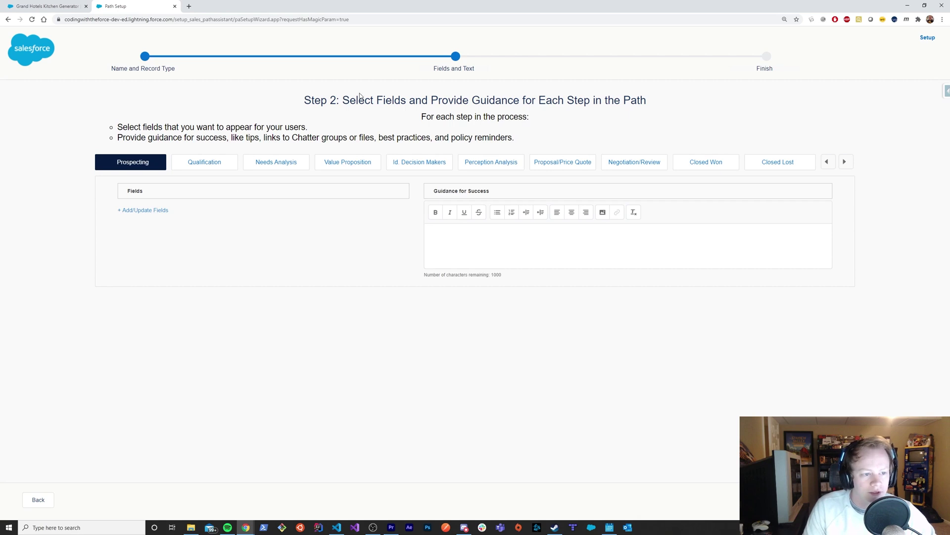
left_click_drag(306, 100, 649, 119)
left_click(487, 118)
left_click_drag(392, 99, 650, 105)
left_click(682, 113)
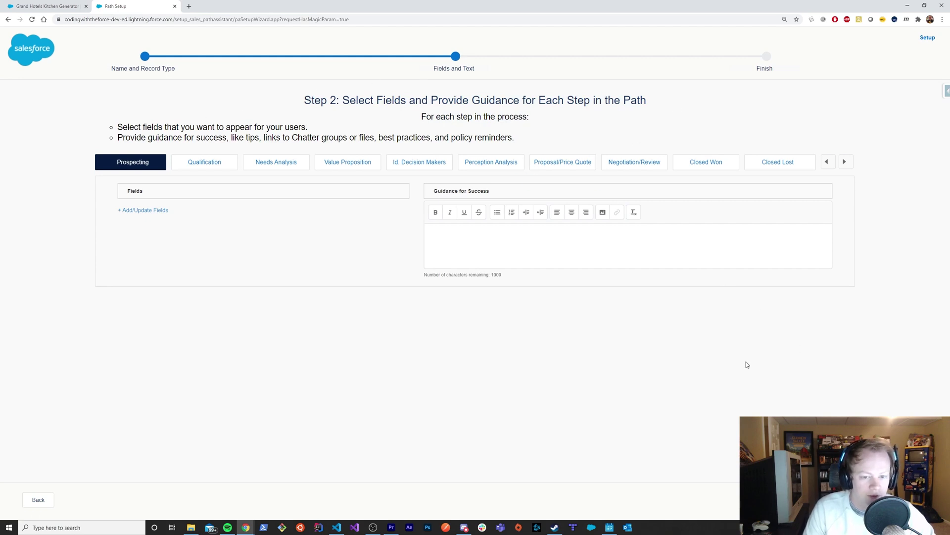
left_click(921, 500)
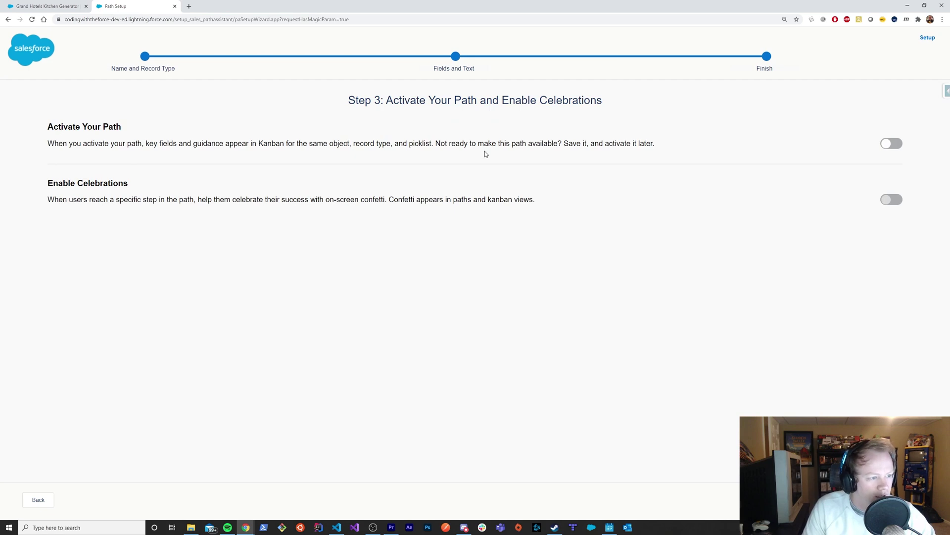
Turn on path activation and confetti celebrations for Opportunity Path 2.
left_click(897, 144)
left_click(895, 200)
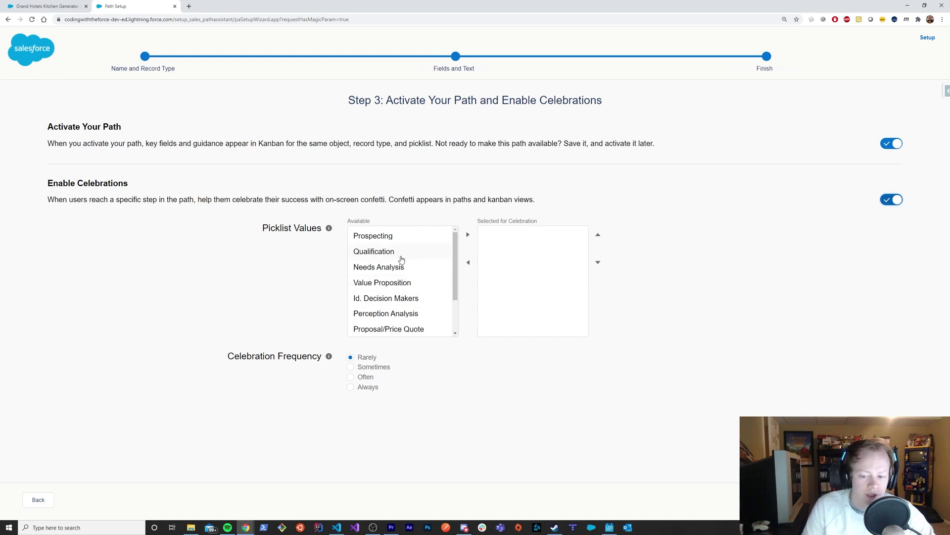
scroll(400, 278, "down", 2)
scroll(402, 270, "up", 2)
scroll(429, 267, "down", 2)
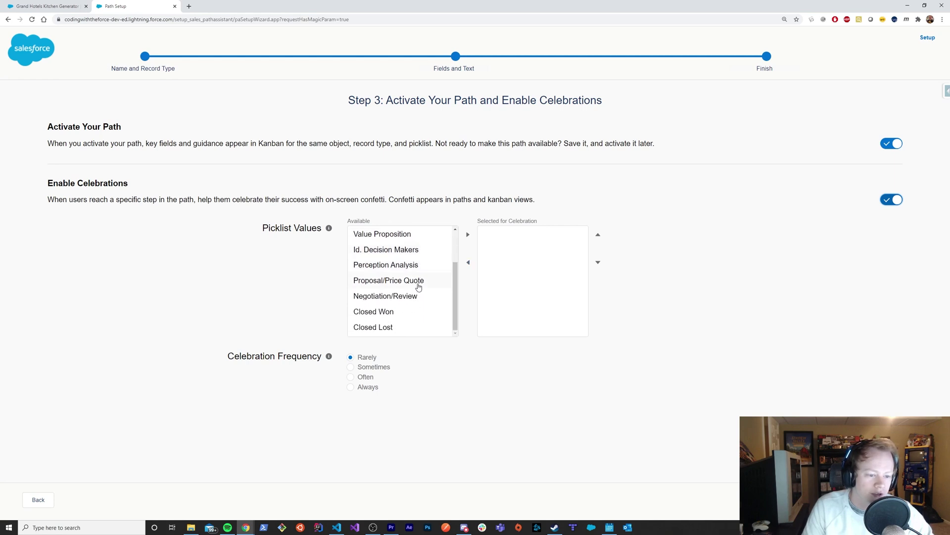
Celebrate the Closed Won stage with frequency Always and finish the path.
left_click(365, 311)
left_click(468, 235)
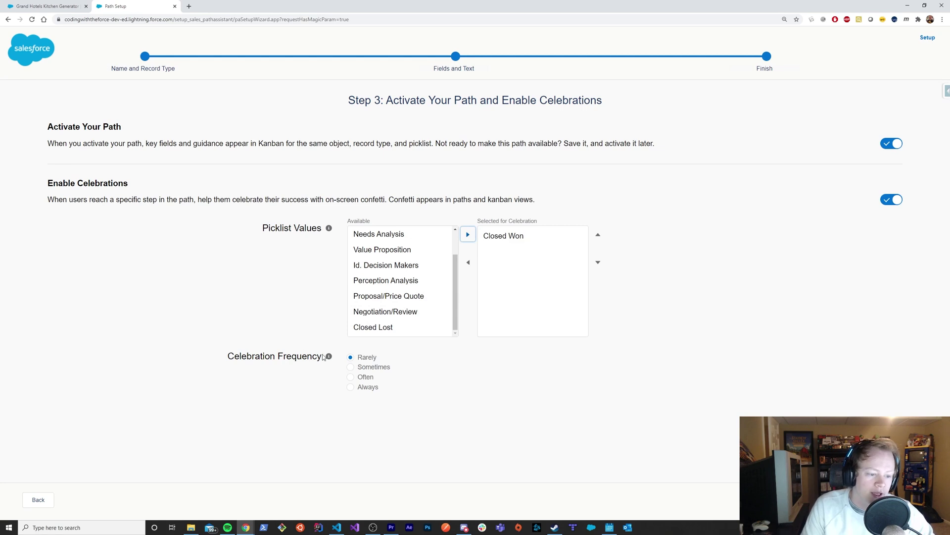
left_click(350, 387)
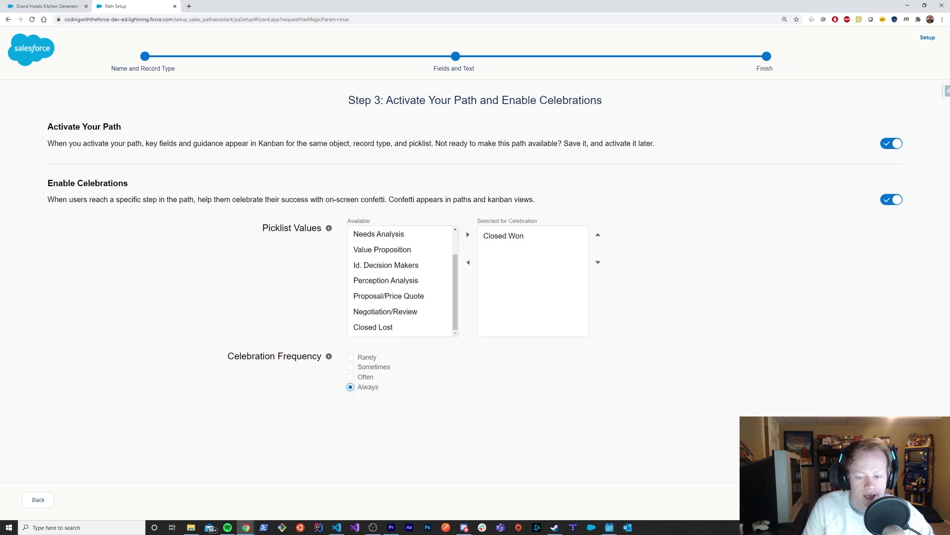
left_click(920, 500)
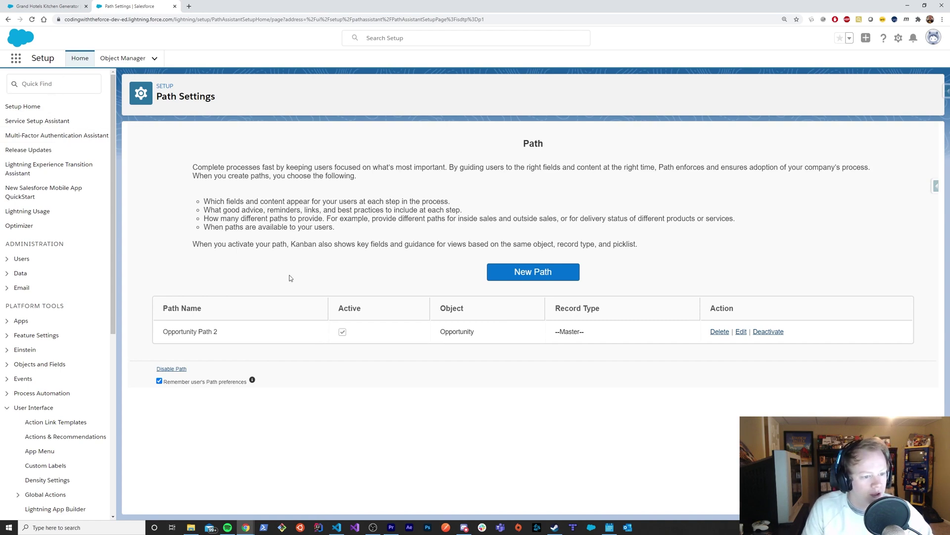
Highlight parts of the Path description on Path Settings, with Opportunity Path 2 active.
left_click_drag(192, 168, 460, 293)
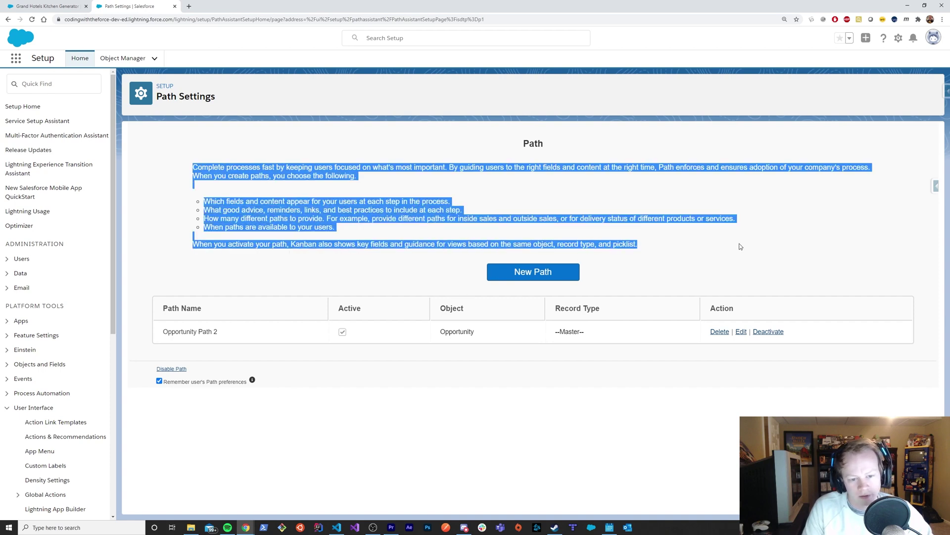
left_click(842, 275)
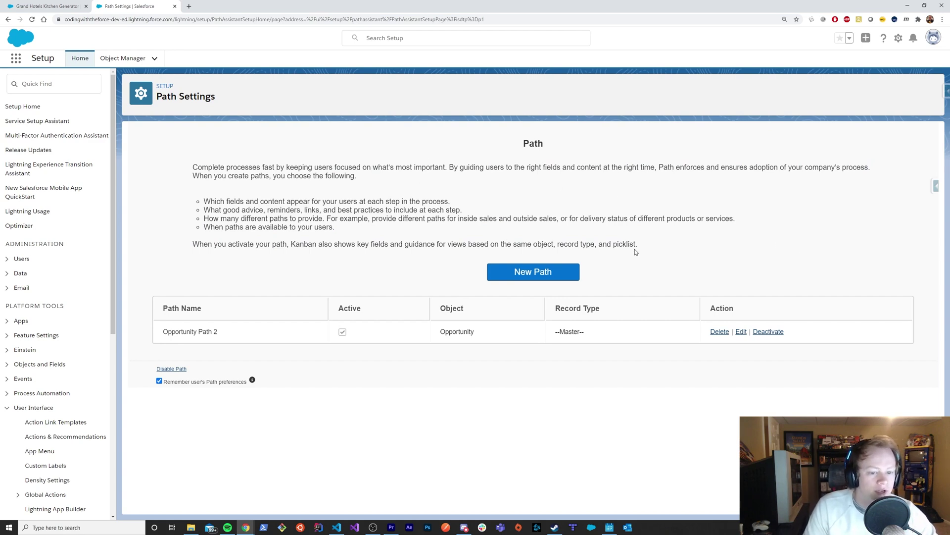
left_click_drag(660, 247, 392, 222)
left_click(392, 222)
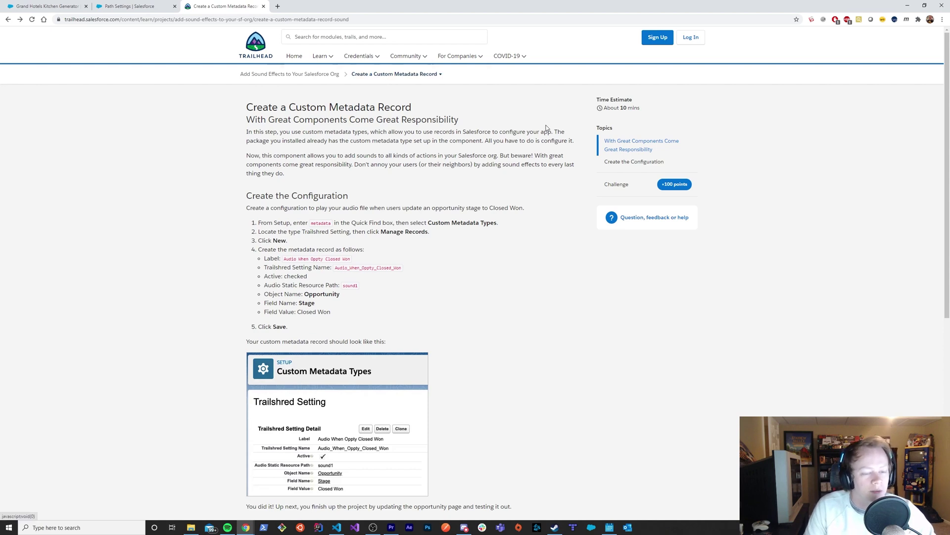
Review the Create a Custom Metadata Record step's title and intro, then show the project-steps dropdown.
left_click(395, 76)
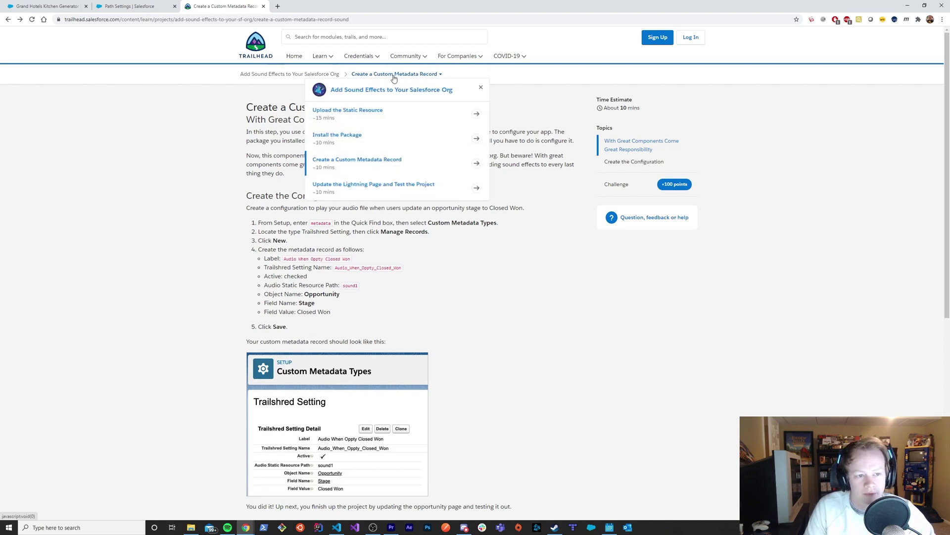
left_click(393, 76)
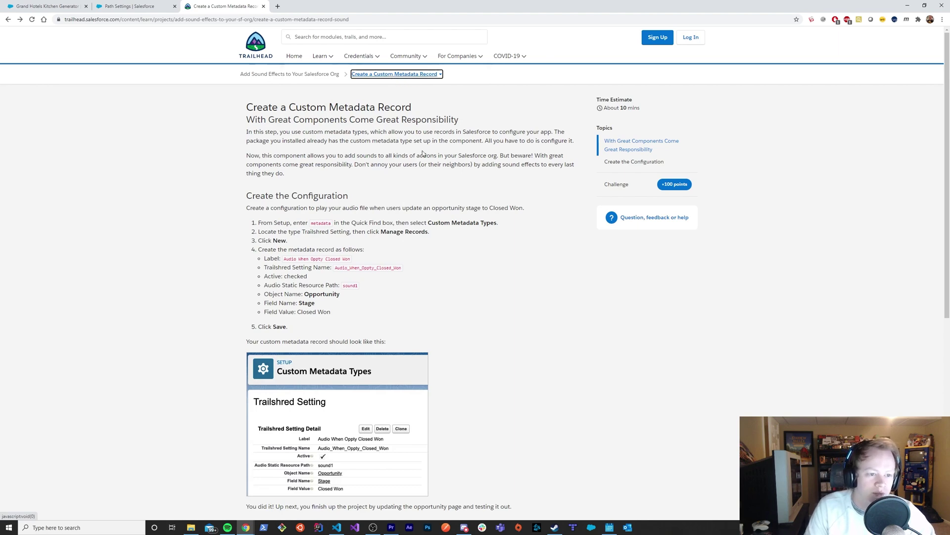
scroll(445, 171, "down", 7)
scroll(447, 191, "up", 7)
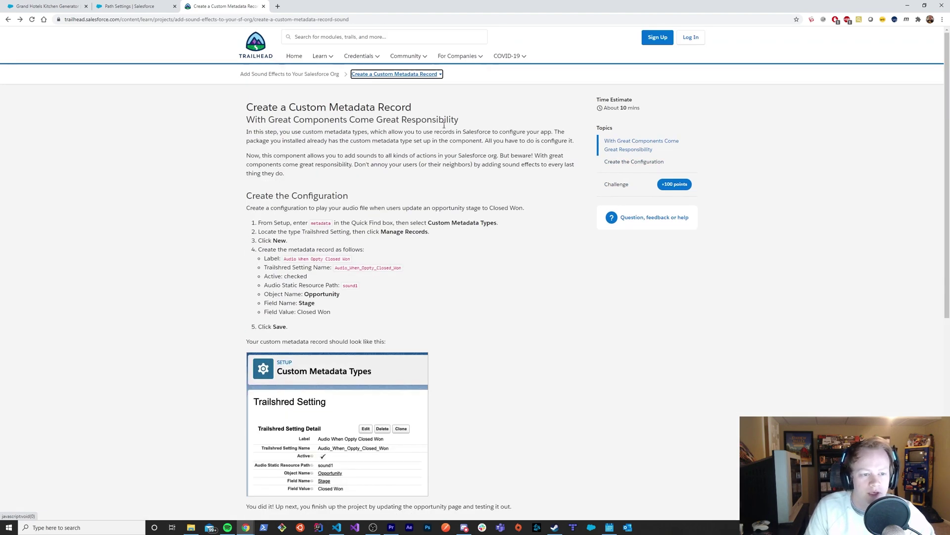
scroll(527, 240, "down", 3)
scroll(524, 233, "up", 3)
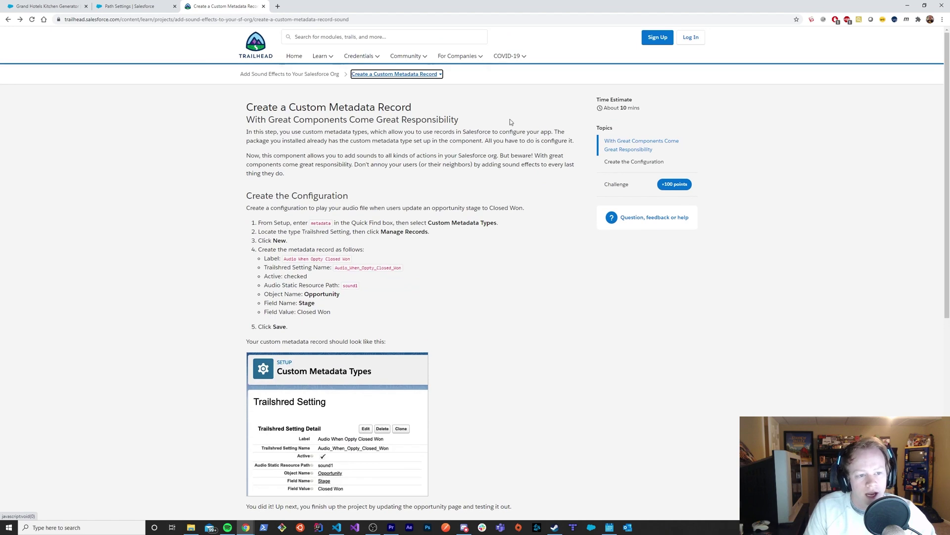
left_click_drag(510, 122, 246, 107)
left_click(490, 121)
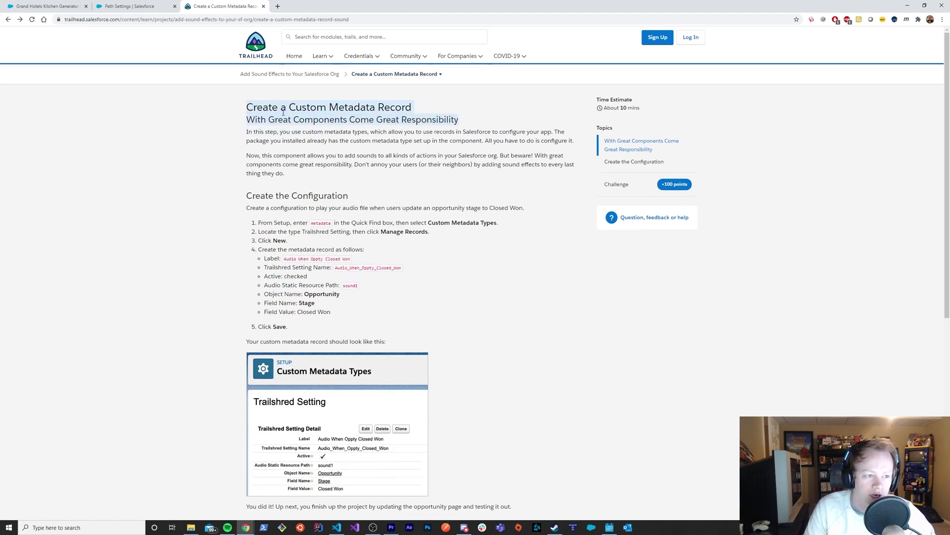
left_click(485, 119)
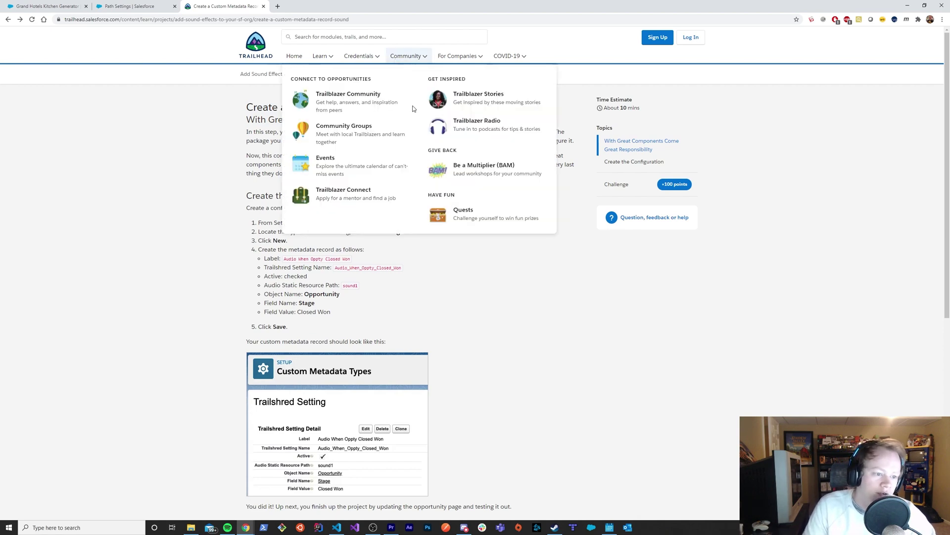
left_click(384, 74)
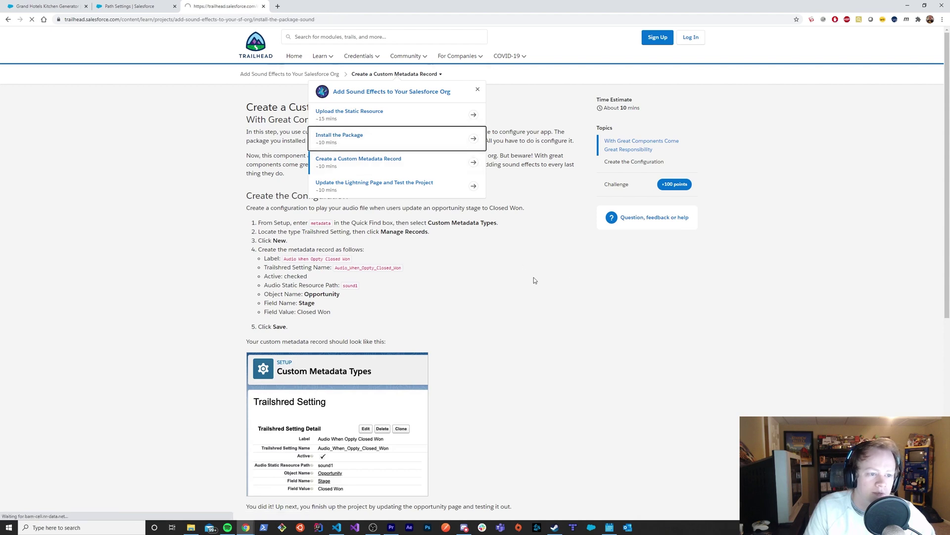
Go to Install the Package and highlight its 'Install a Package' instruction.
left_click(353, 141)
scroll(280, 155, "down", 1)
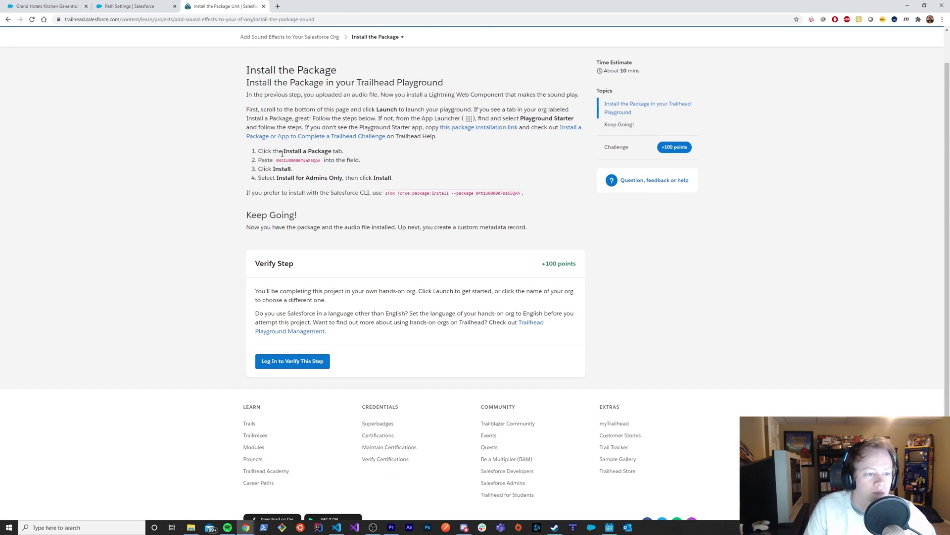
left_click_drag(285, 153, 345, 153)
left_click(431, 168)
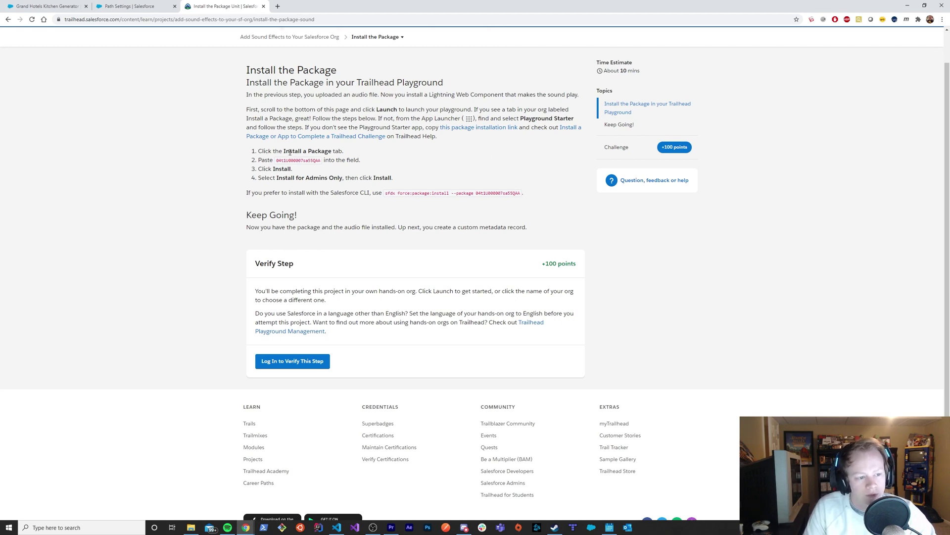
left_click_drag(284, 151, 343, 148)
left_click(360, 158)
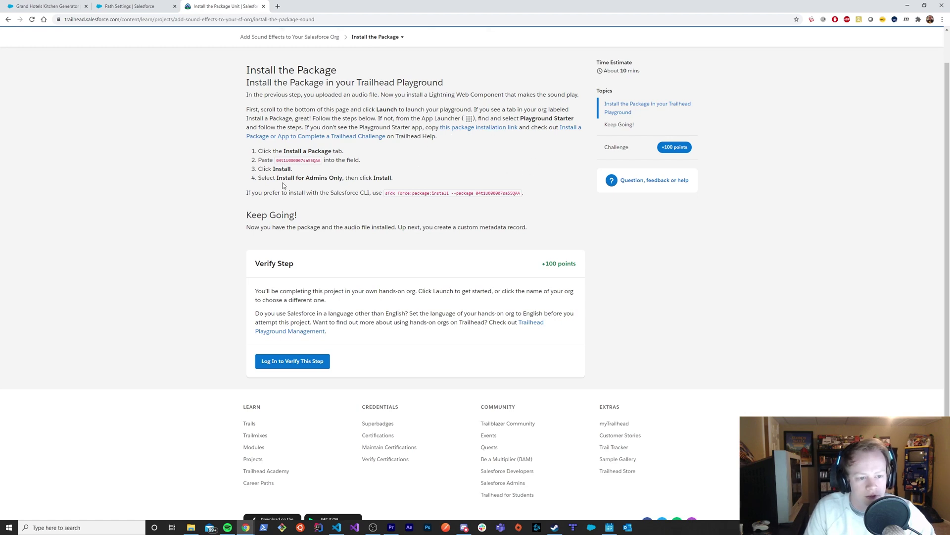
Confirm Trailshred Audio Player 1.0.5 under Installed Packages (Quick Find 'packa'), then switch to VS Code.
scroll(456, 238, "up", 2)
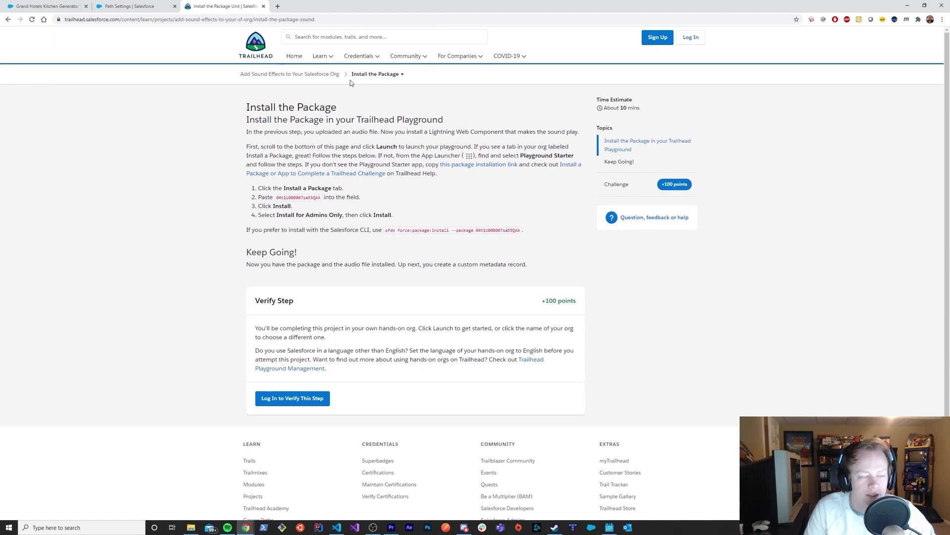
left_click(116, 4)
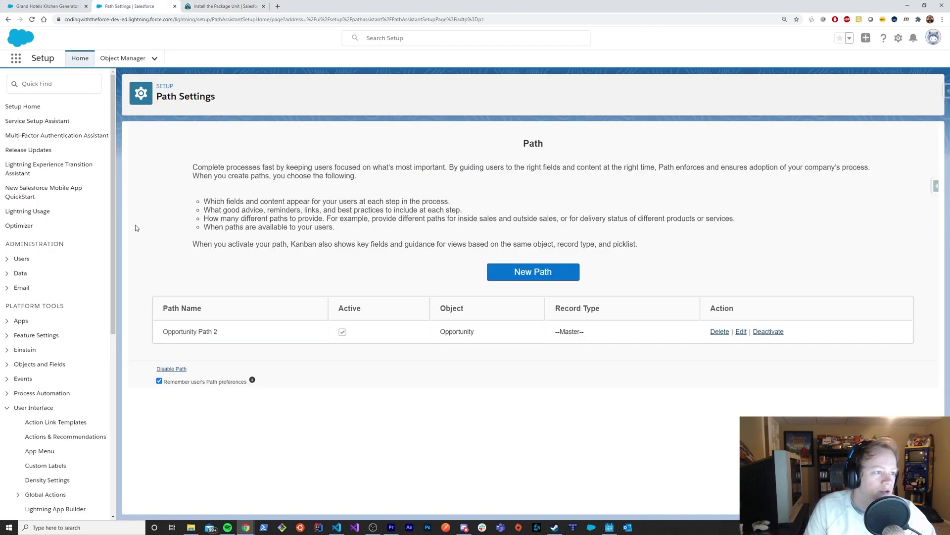
left_click(40, 90)
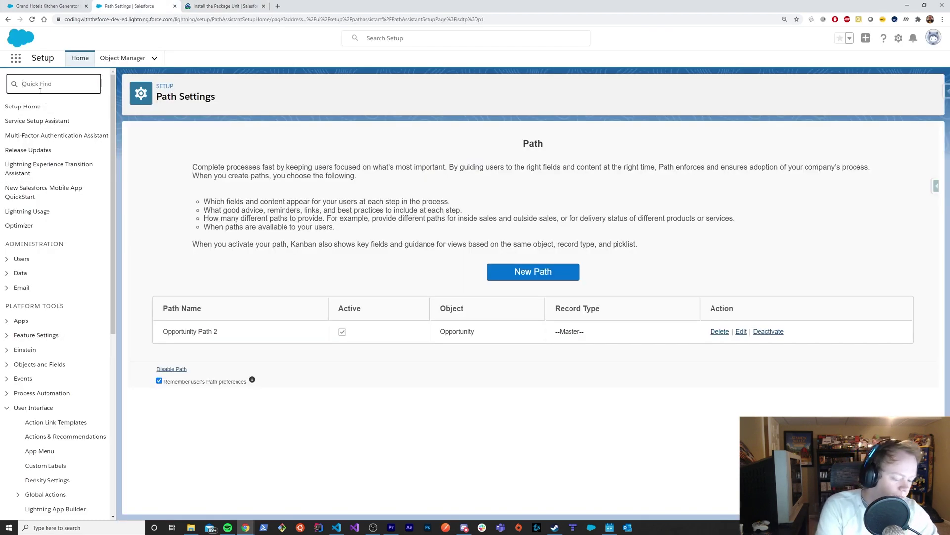
type("packa")
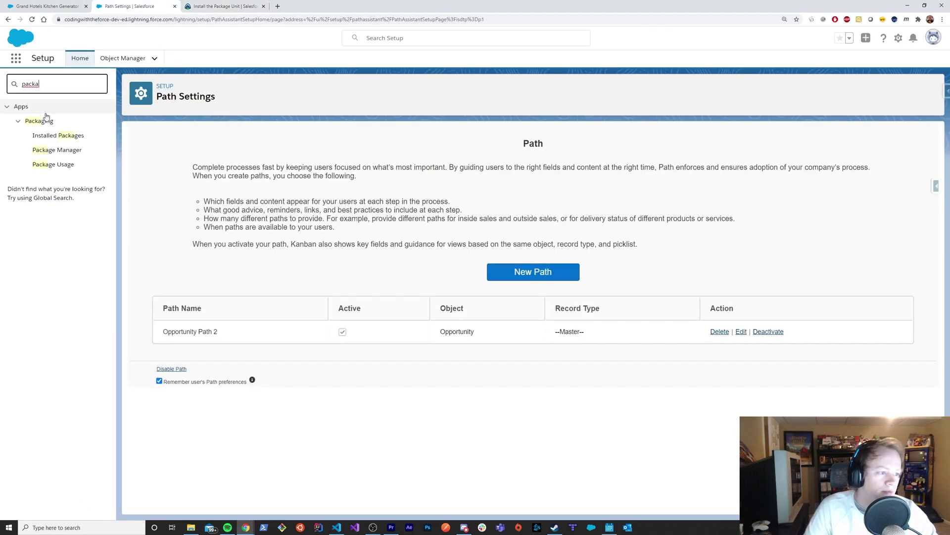
left_click(56, 135)
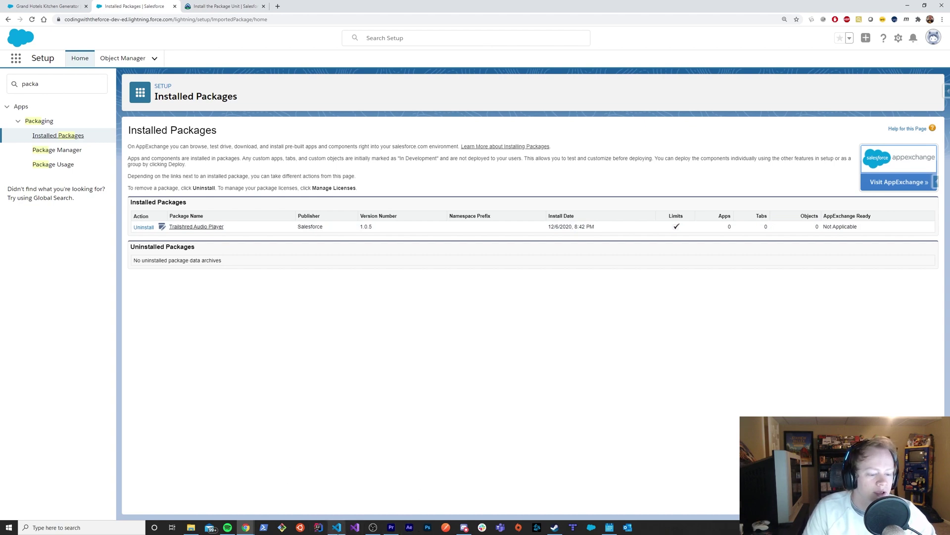
left_click(337, 528)
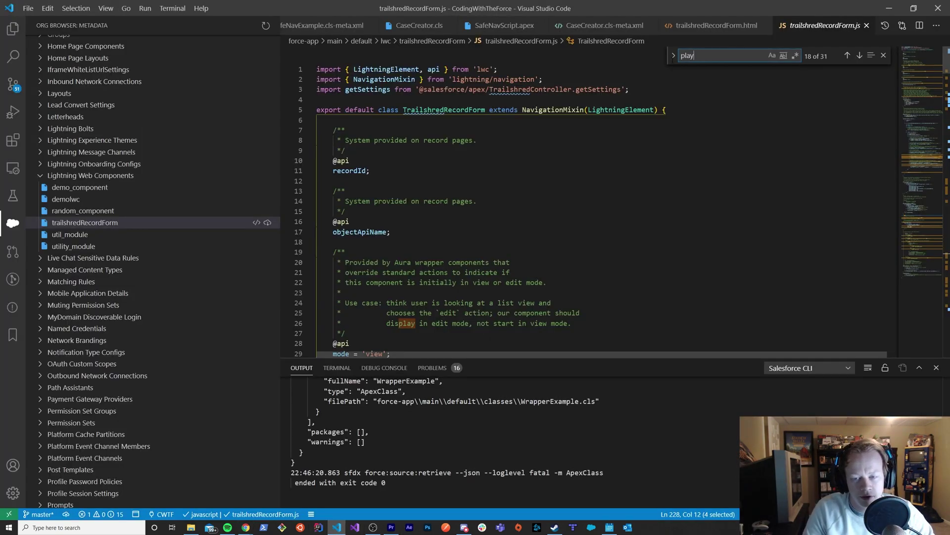
Dismiss the 'play' search and scroll through trailshredRecordForm.js, highlighting the TrailshredRecordForm class.
left_click(884, 54)
scroll(450, 154, "down", 3)
scroll(450, 155, "up", 2)
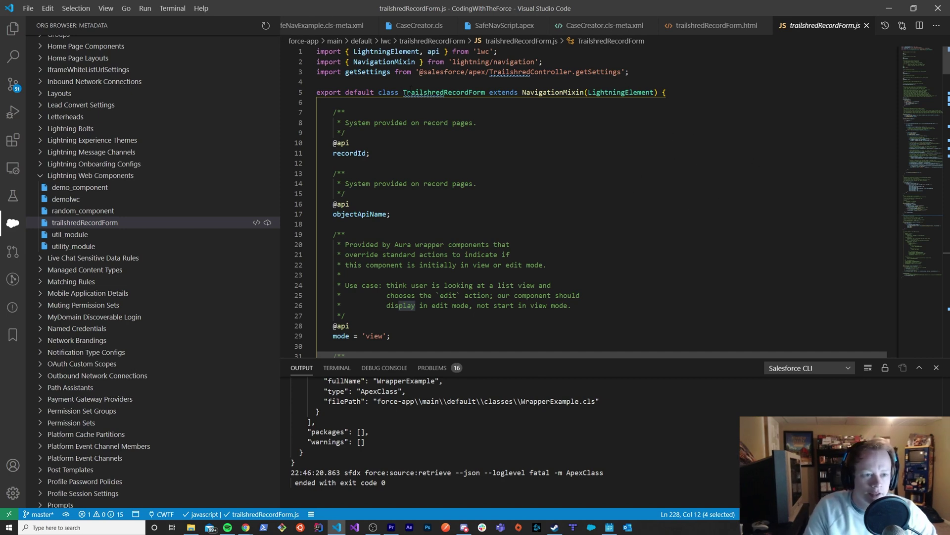
left_click_drag(403, 92, 483, 92)
left_click(523, 165)
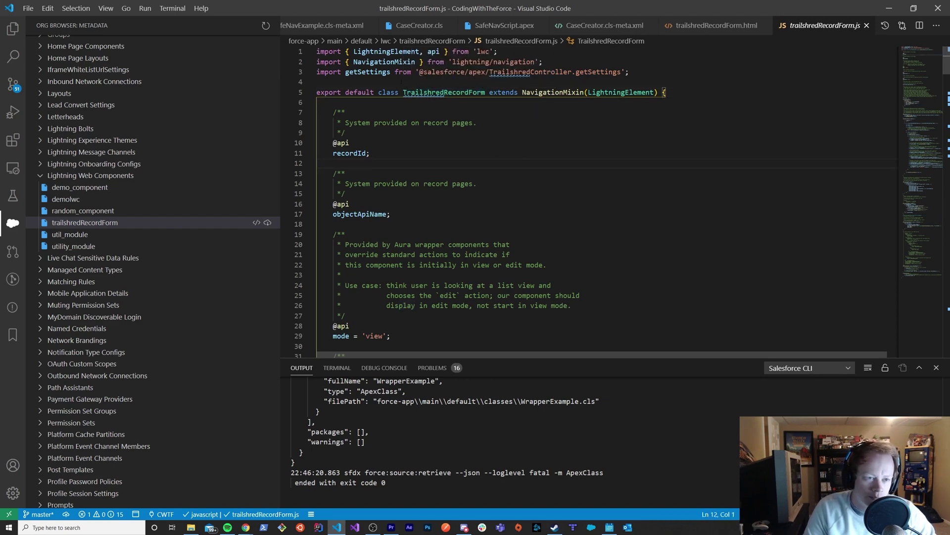
scroll(506, 182, "down", 8)
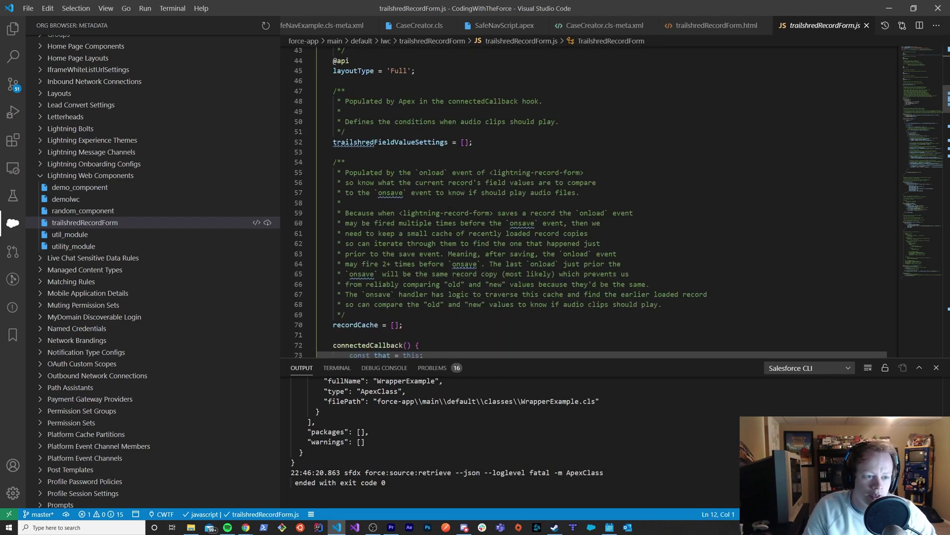
scroll(454, 273, "down", 10)
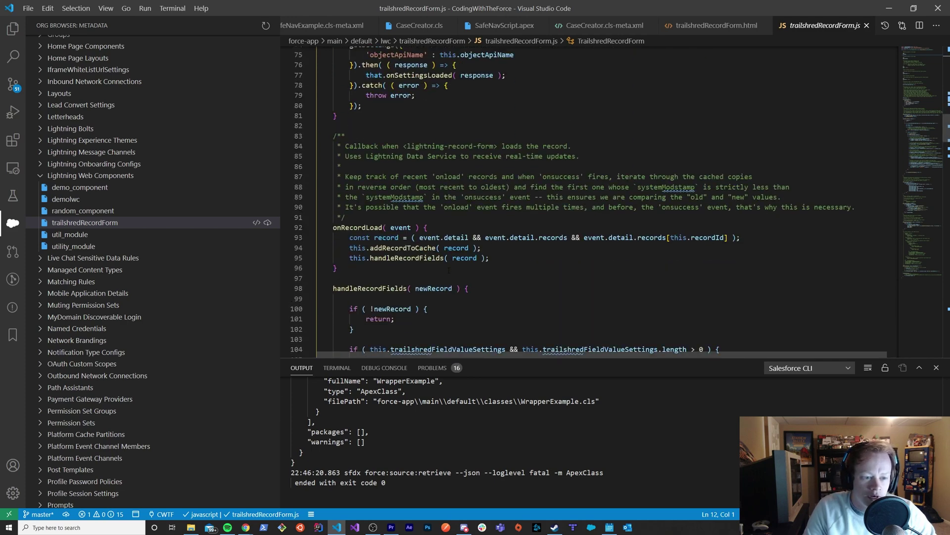
scroll(488, 169, "down", 4)
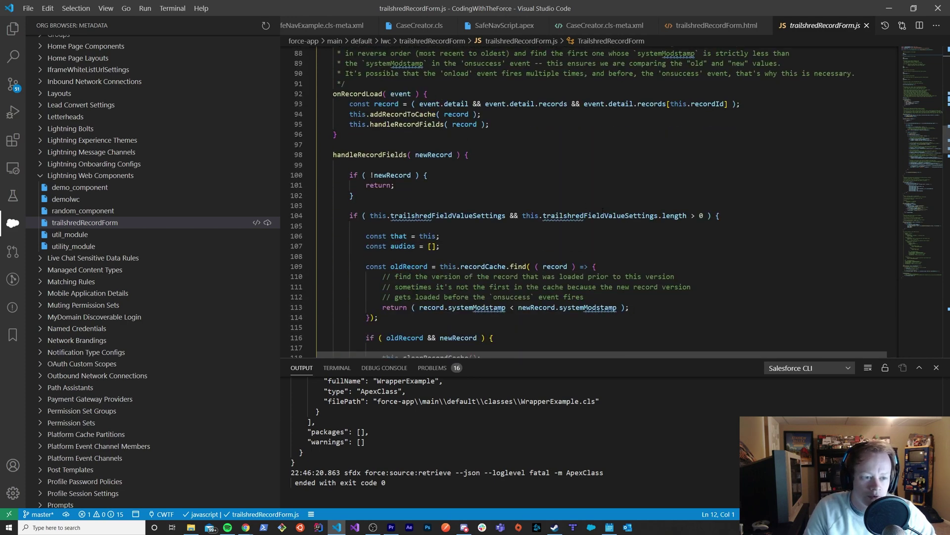
scroll(600, 209, "down", 7)
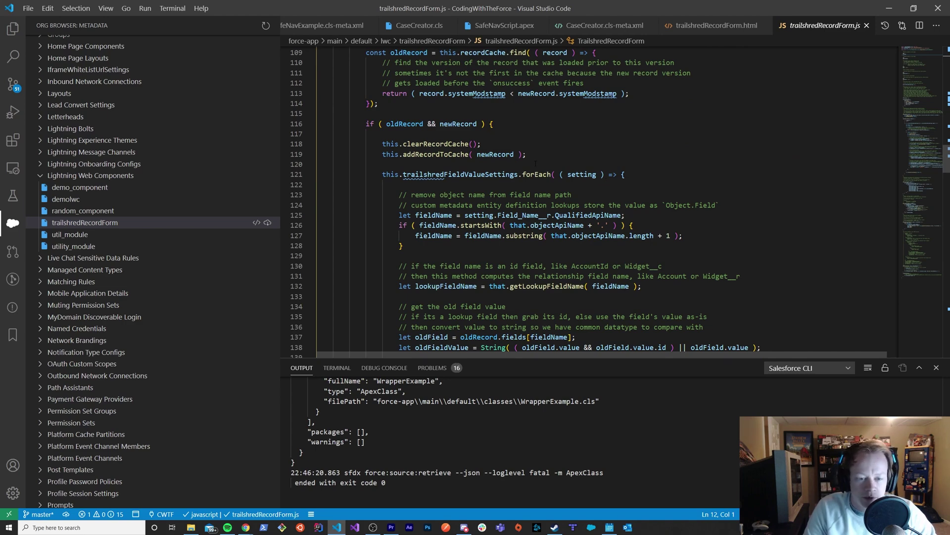
scroll(535, 164, "down", 15)
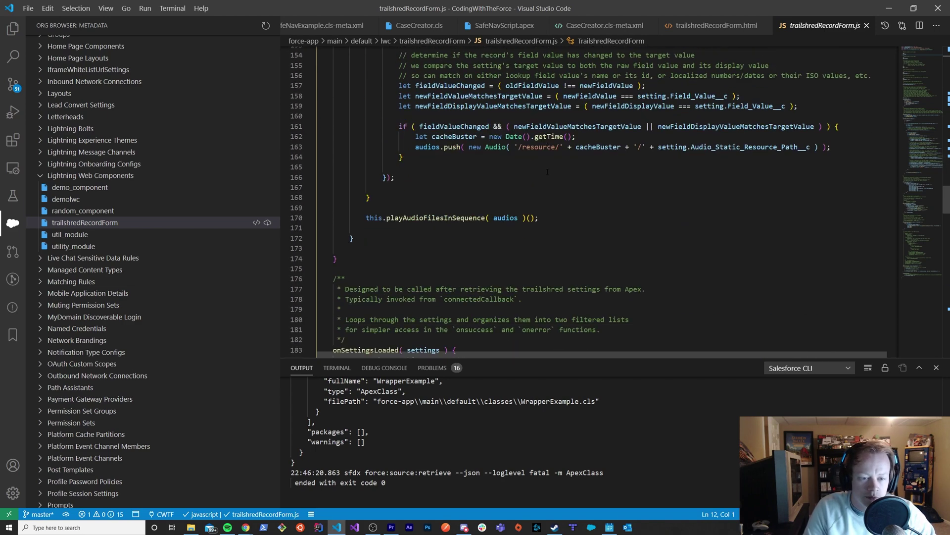
scroll(547, 172, "down", 12)
scroll(547, 171, "up", 4)
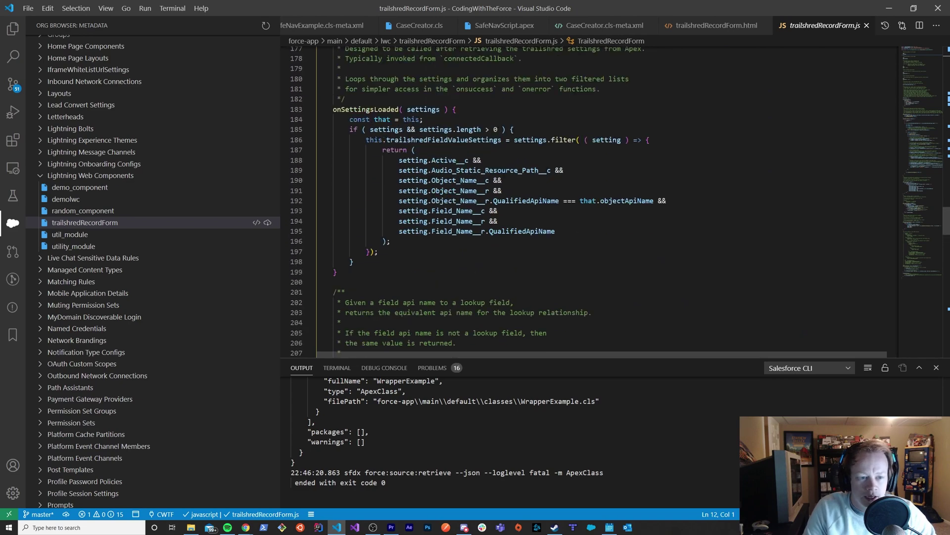
scroll(524, 156, "down", 19)
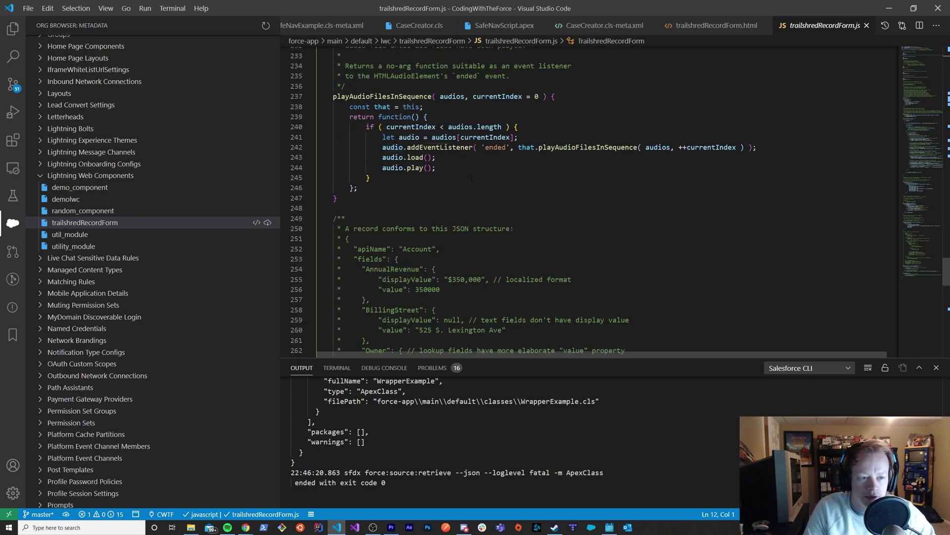
Select the playAudioFilesInSequence playback loop, then minimize VS Code to reveal Installed Packages.
left_click_drag(382, 137, 505, 168)
left_click(505, 168)
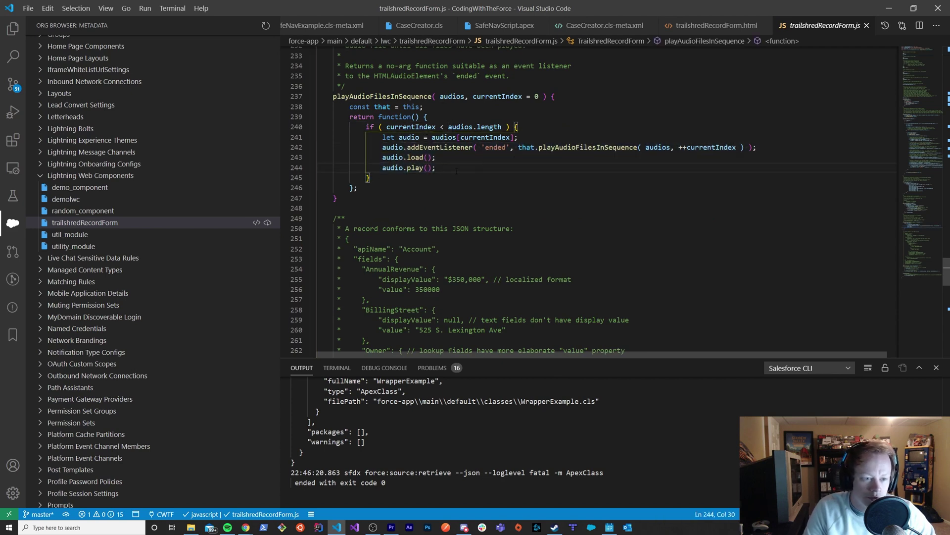
left_click_drag(455, 171, 319, 127)
left_click(517, 181)
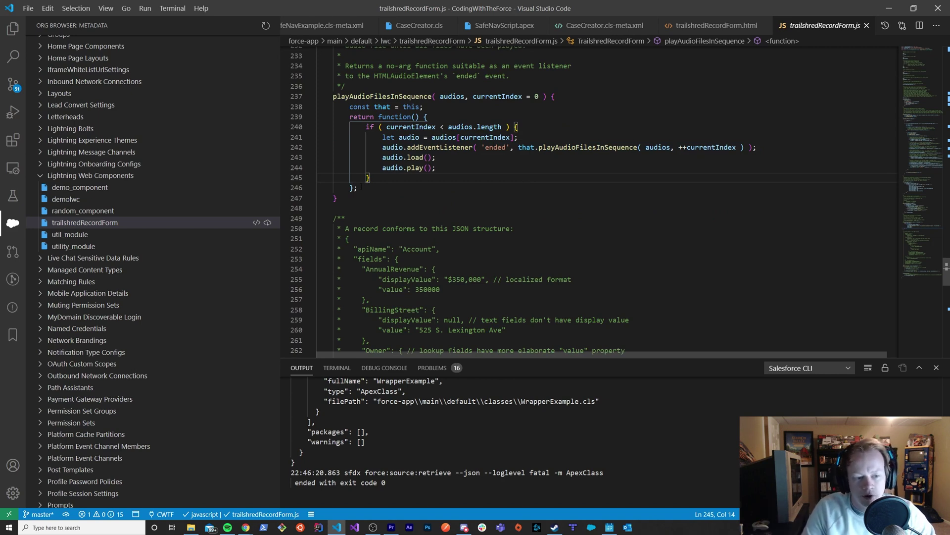
scroll(520, 198, "up", 2)
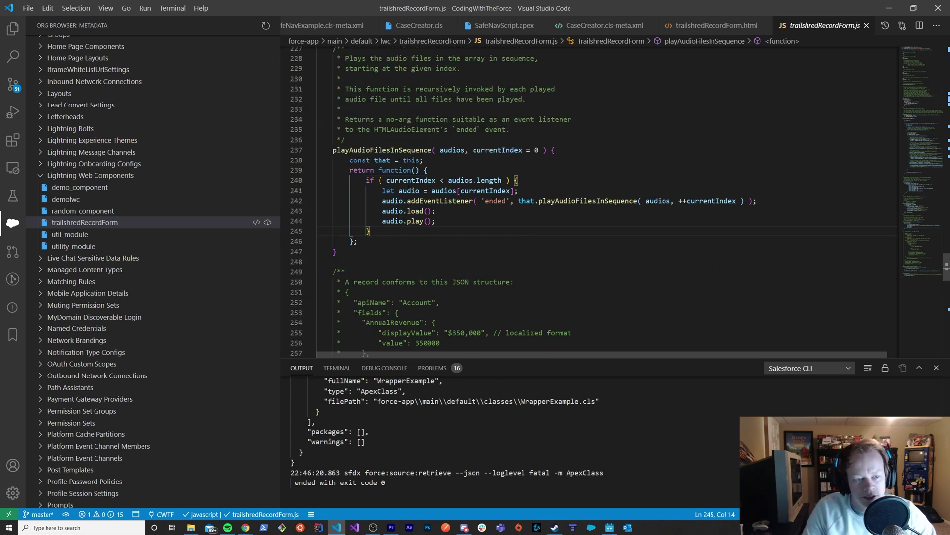
scroll(520, 198, "up", 4)
scroll(661, 180, "up", 4)
scroll(589, 198, "down", 20)
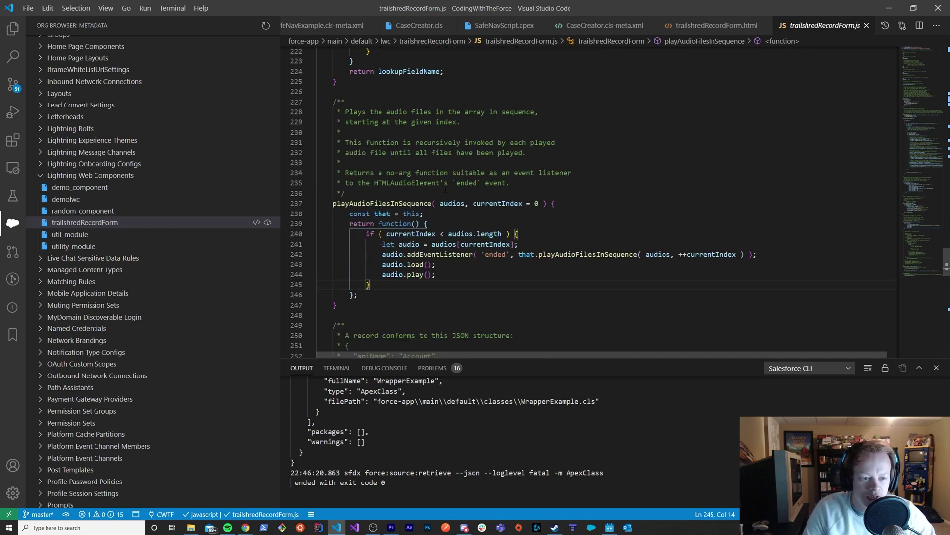
scroll(589, 198, "down", 8)
scroll(589, 198, "up", 20)
scroll(589, 198, "up", 19)
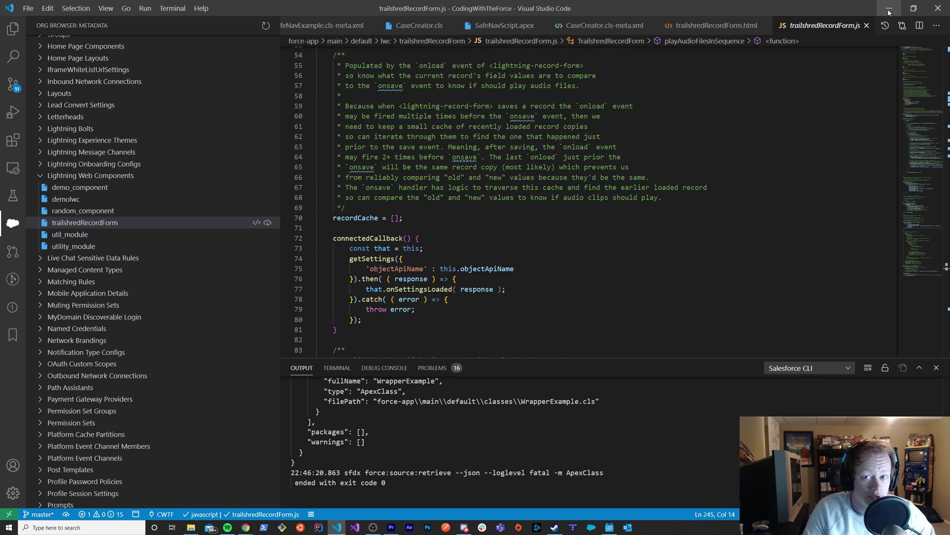
left_click(889, 11)
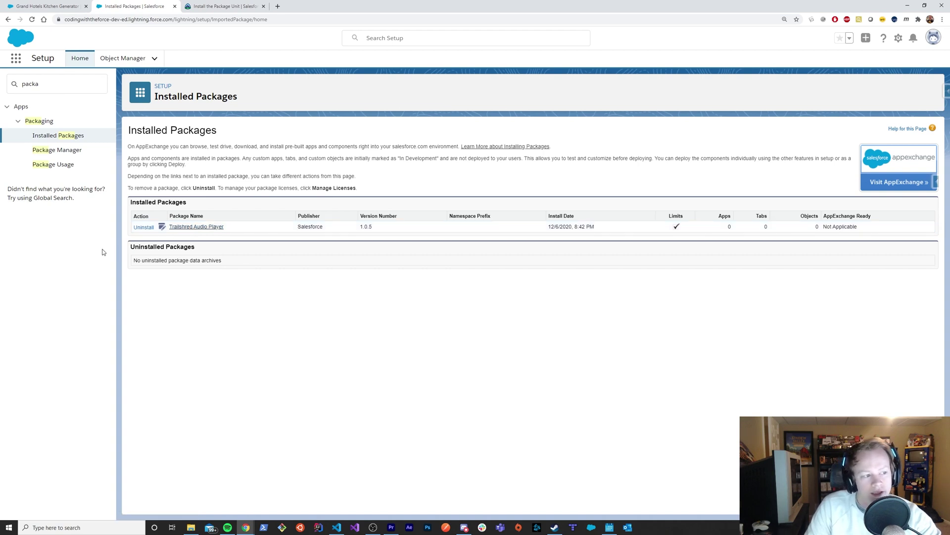
Search Quick Find for 'static', go to Static Resources and open TacoBellAudio's details.
left_click(54, 87)
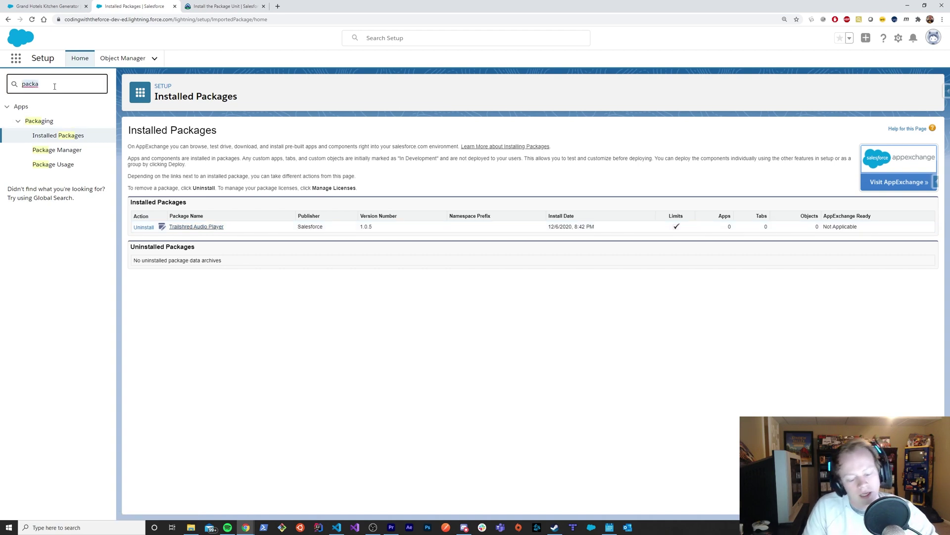
type("static")
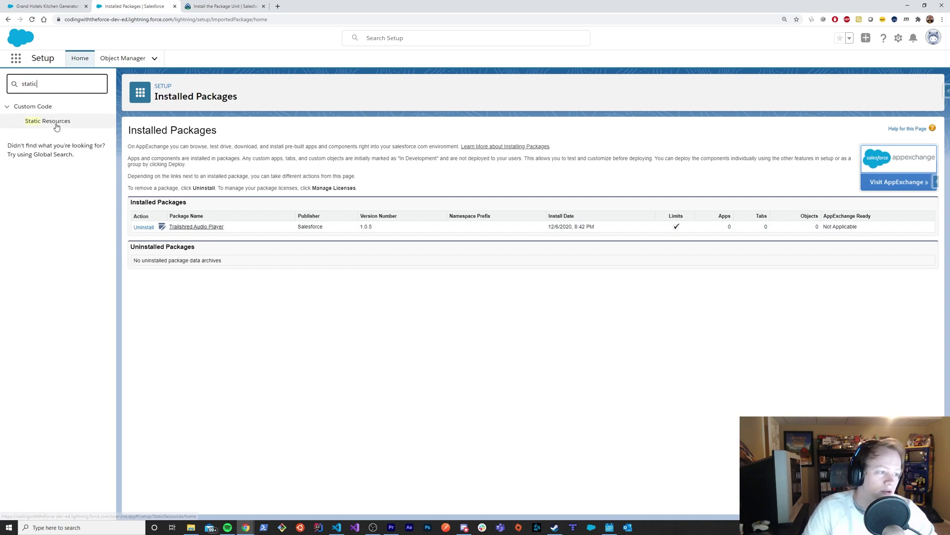
left_click(55, 122)
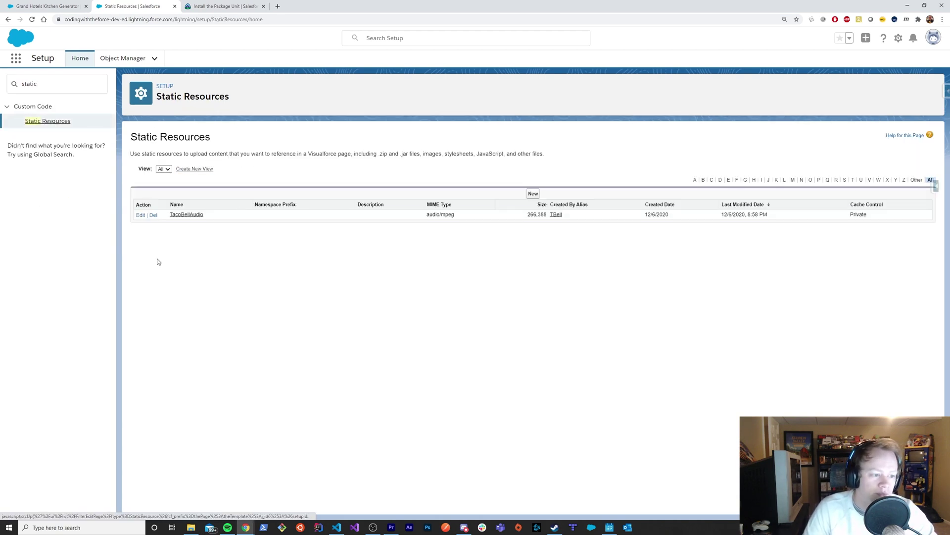
left_click(189, 215)
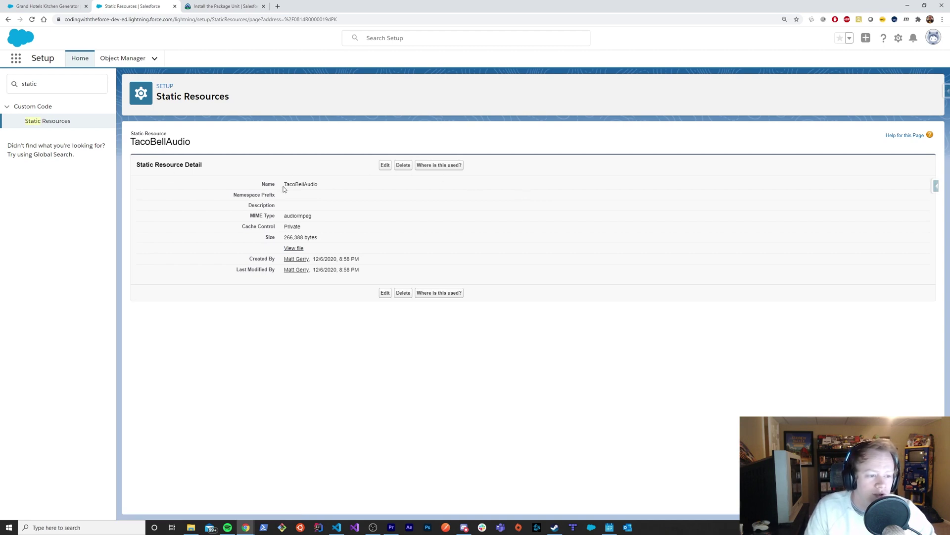
left_click_drag(285, 185, 314, 187)
left_click(338, 195)
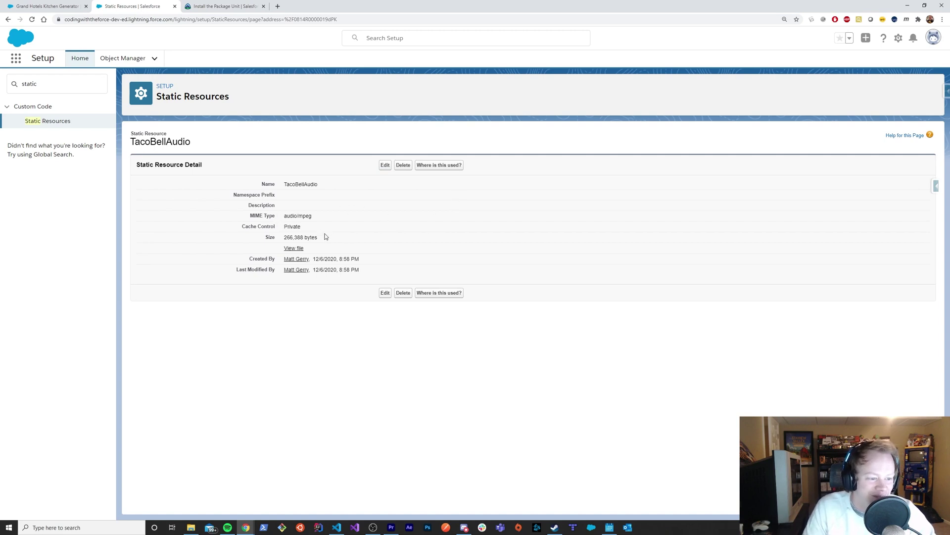
left_click_drag(304, 237, 323, 218)
left_click(279, 184)
left_click(394, 232)
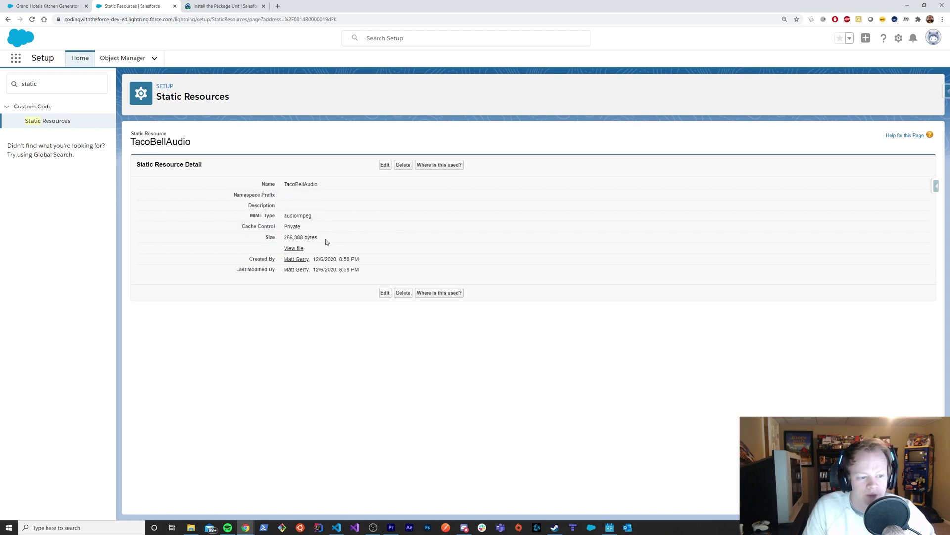
left_click_drag(334, 238, 255, 202)
left_click(283, 164)
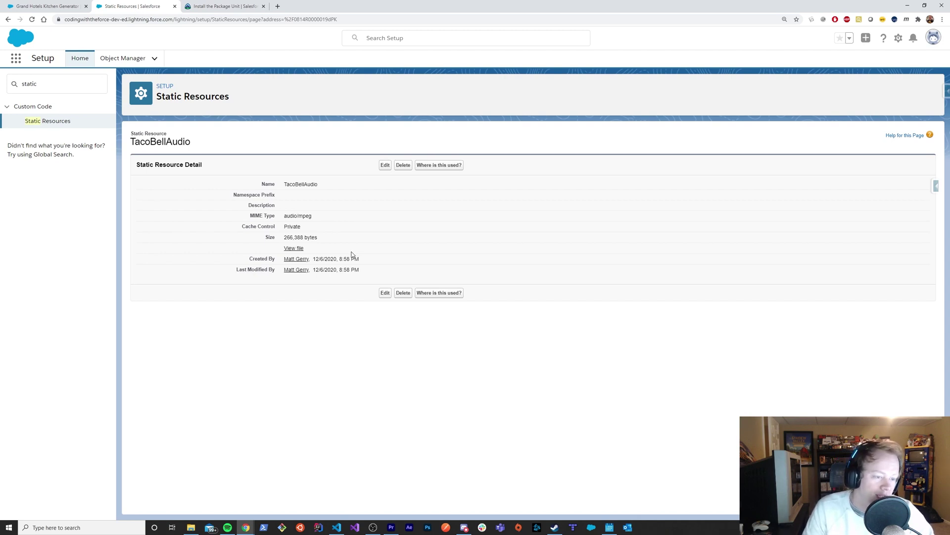
double_click(292, 183)
key("ctrl+c")
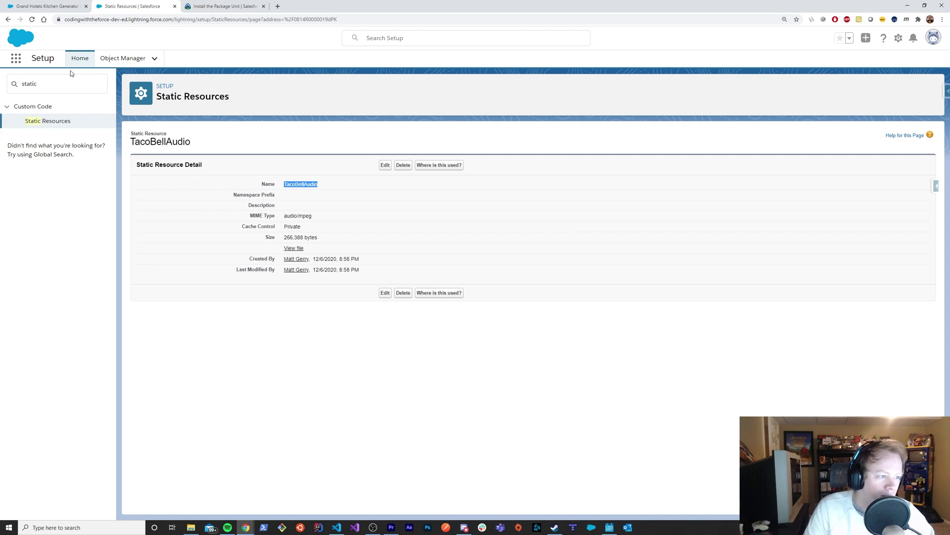
double_click(51, 84)
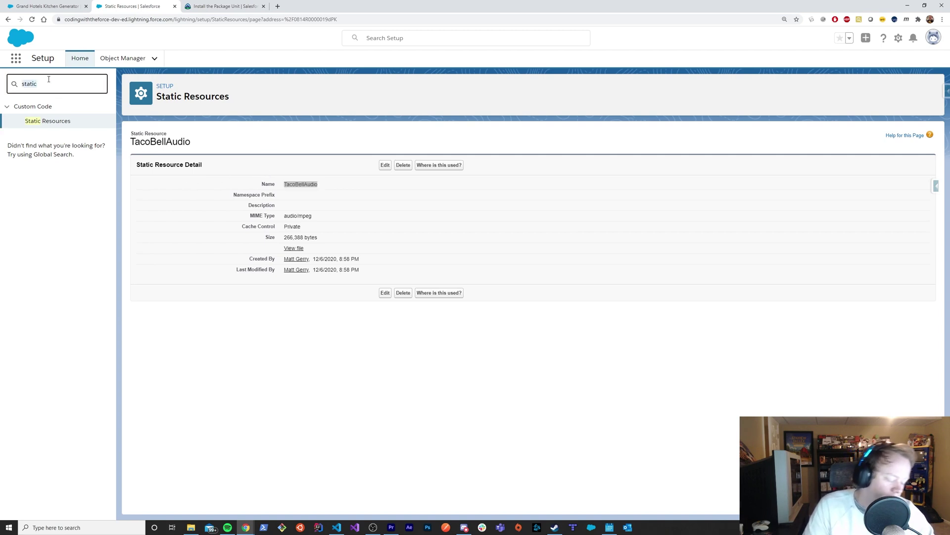
Find Custom Metadata Types and start a new Trailshred Setting record.
type("custom")
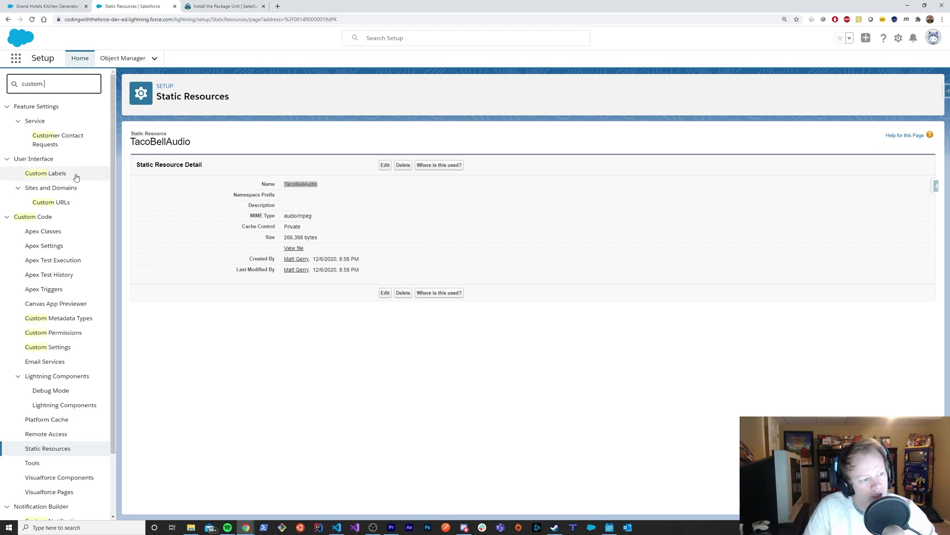
type(" met")
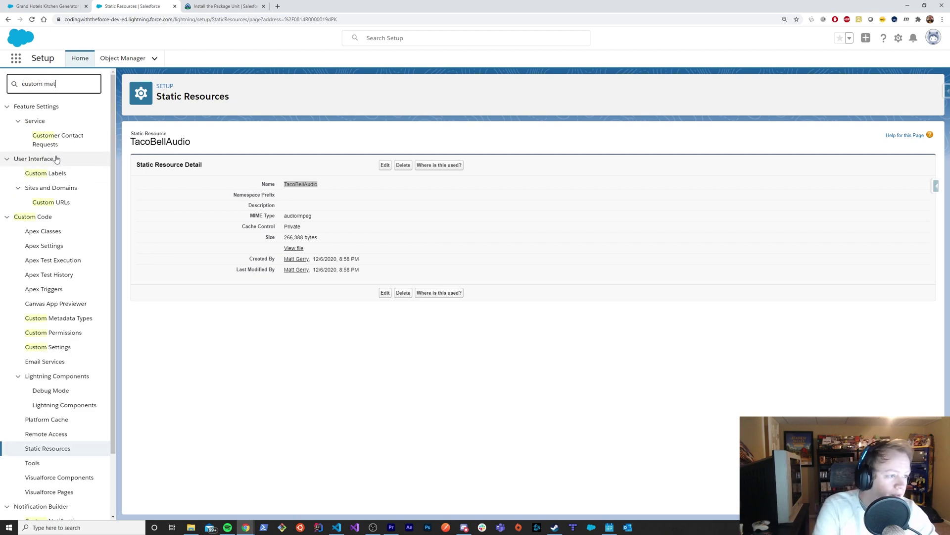
left_click(71, 123)
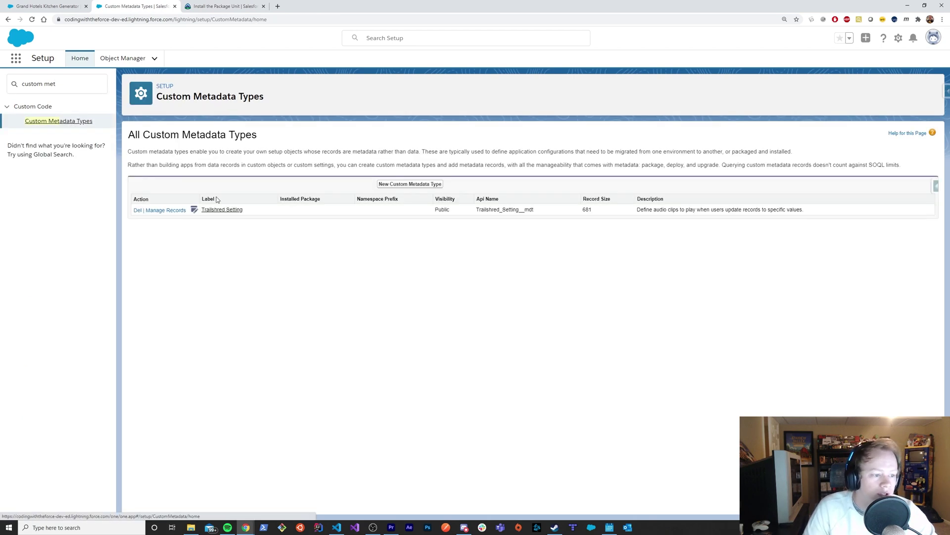
left_click(170, 210)
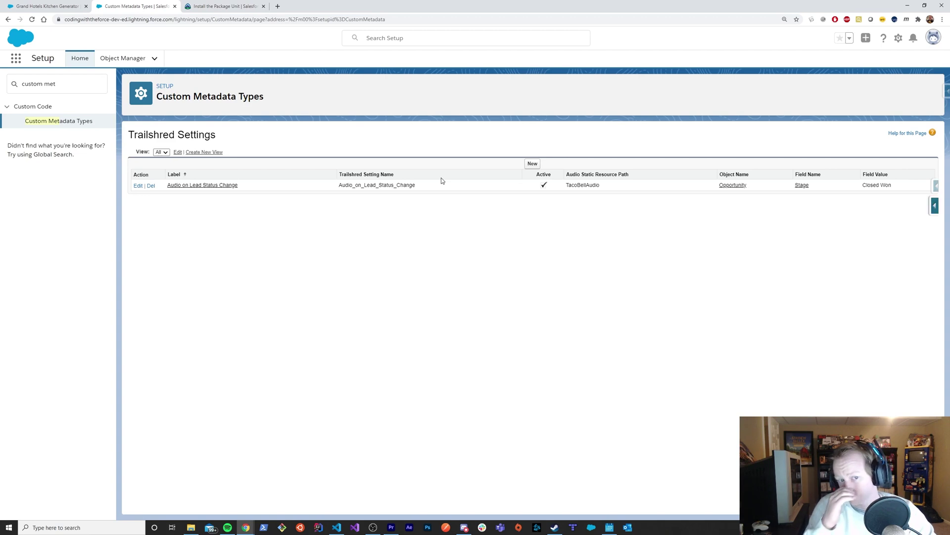
left_click(532, 163)
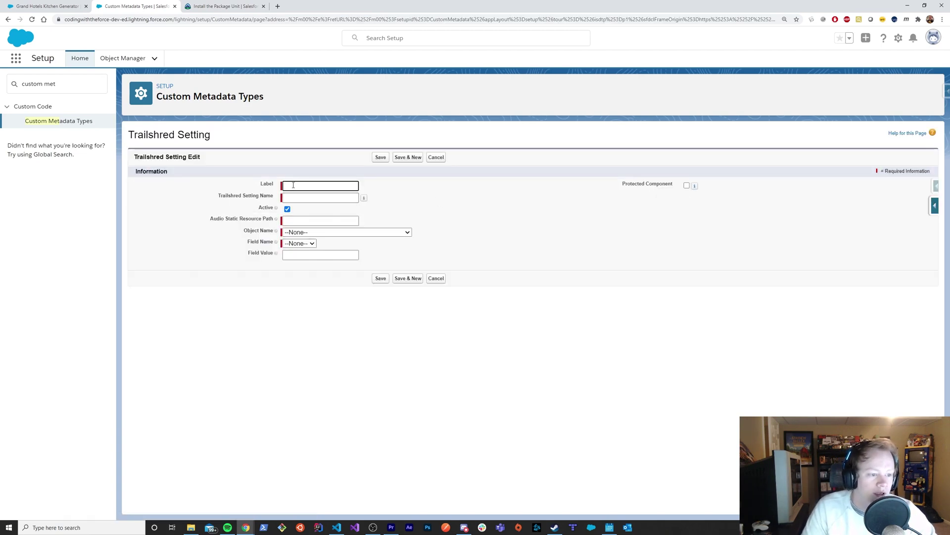
Fill the Audio Static Resource Path with TacoBellAudio.
left_click(302, 221)
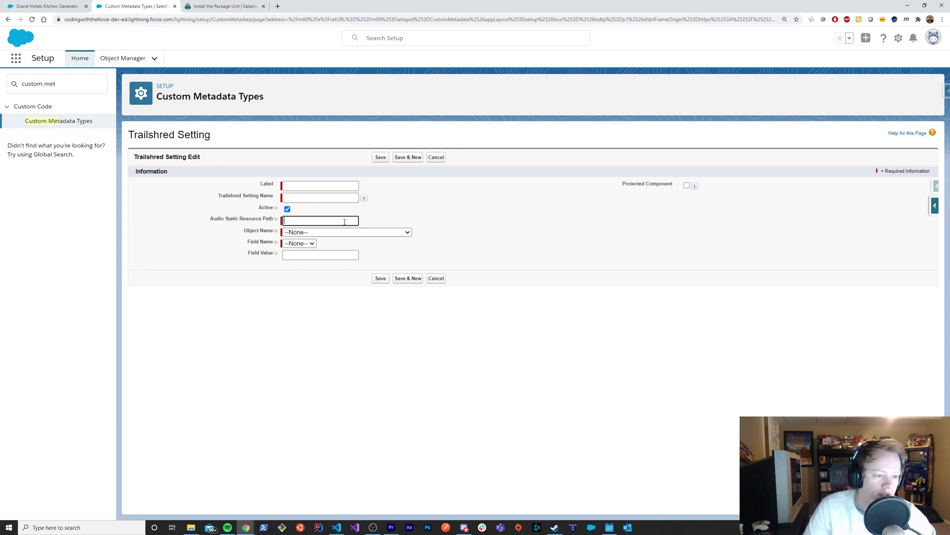
key("ctrl+v")
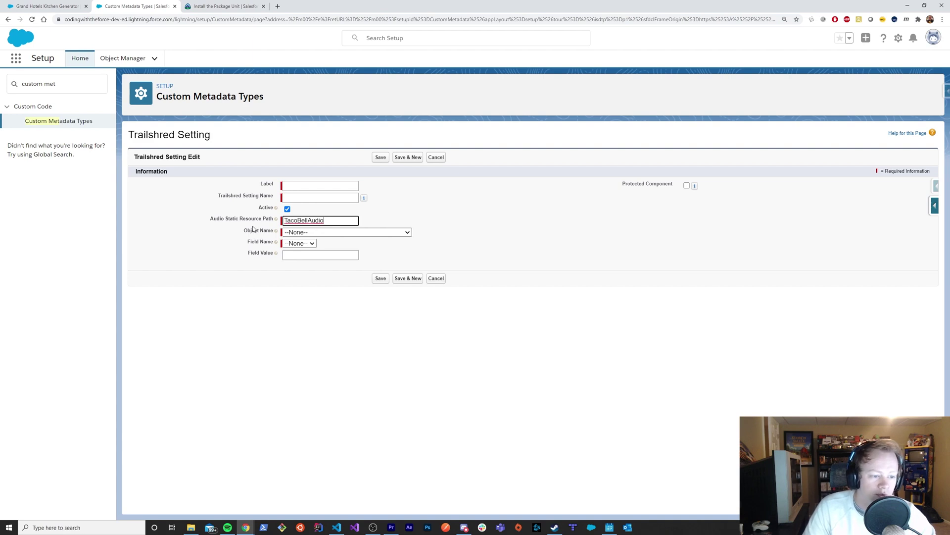
double_click(326, 220)
key("Tab")
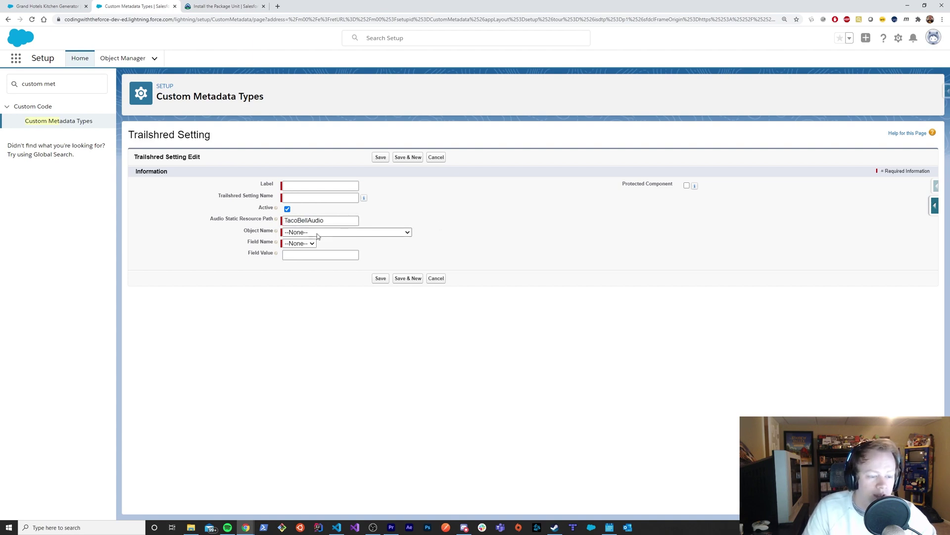
Browse the object and field lists without choosing anything.
left_click(318, 236)
scroll(339, 305, "down", 10)
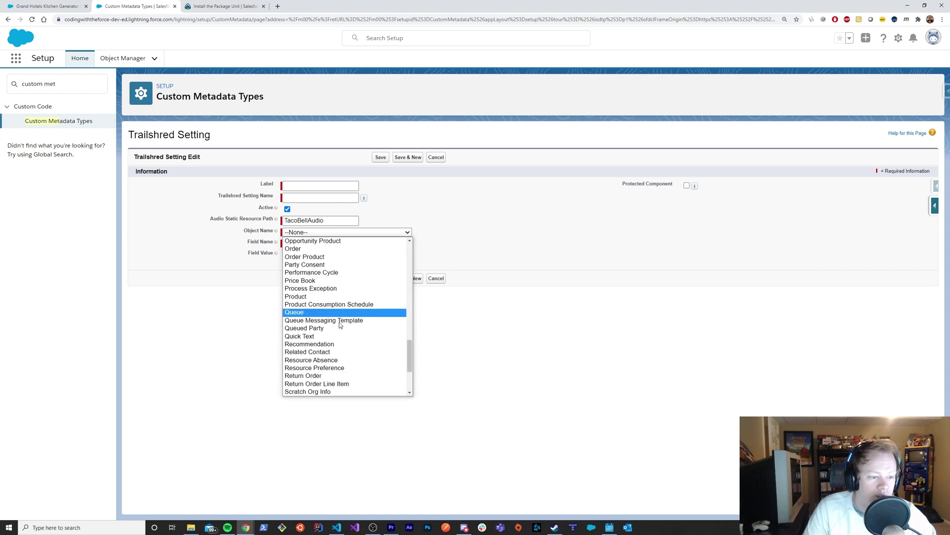
scroll(340, 325, "down", 3)
scroll(327, 301, "up", 20)
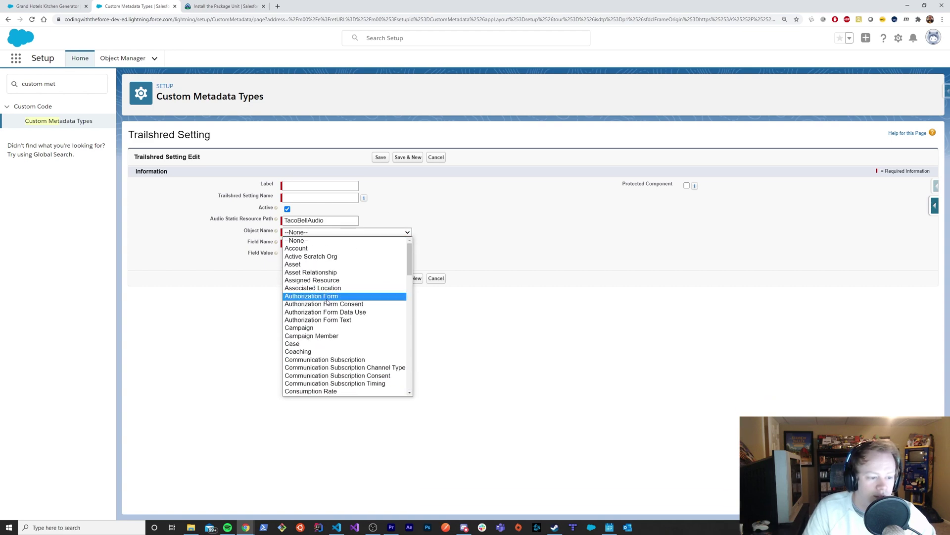
left_click(530, 206)
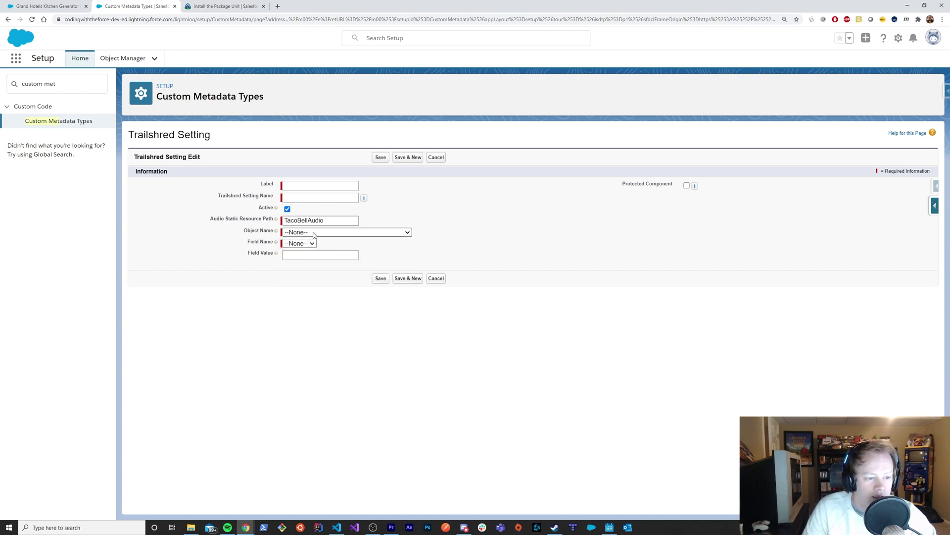
left_click(313, 235)
scroll(359, 272, "down", 10)
scroll(381, 256, "up", 15)
left_click(407, 232)
left_click(406, 232)
left_click(521, 249)
left_click(315, 245)
left_click(314, 245)
Set the object to Case and the field to Case Origin.
left_click(304, 234)
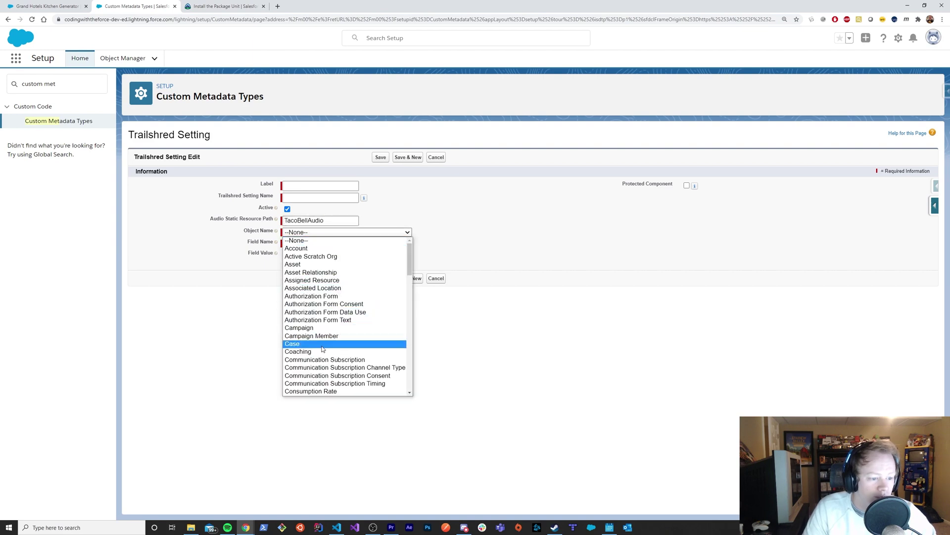
left_click(316, 344)
left_click(309, 245)
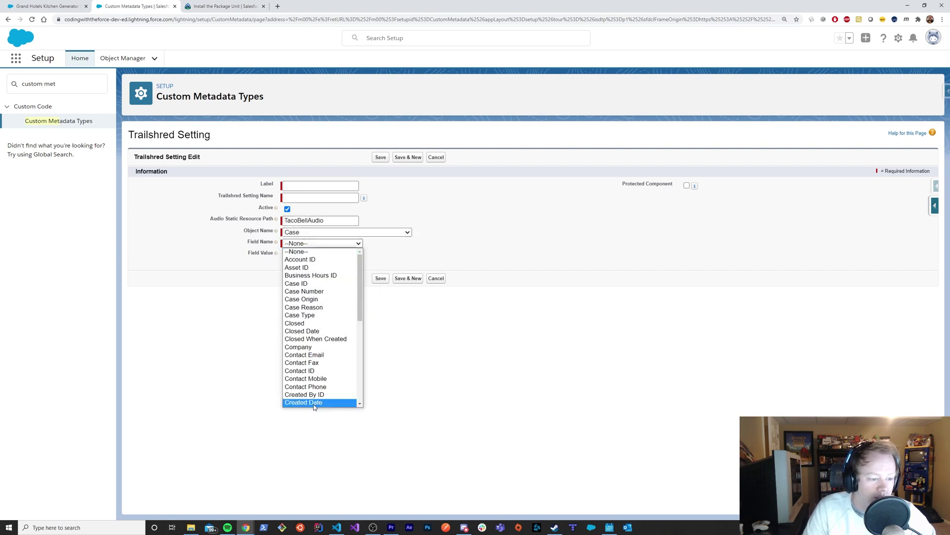
left_click(304, 299)
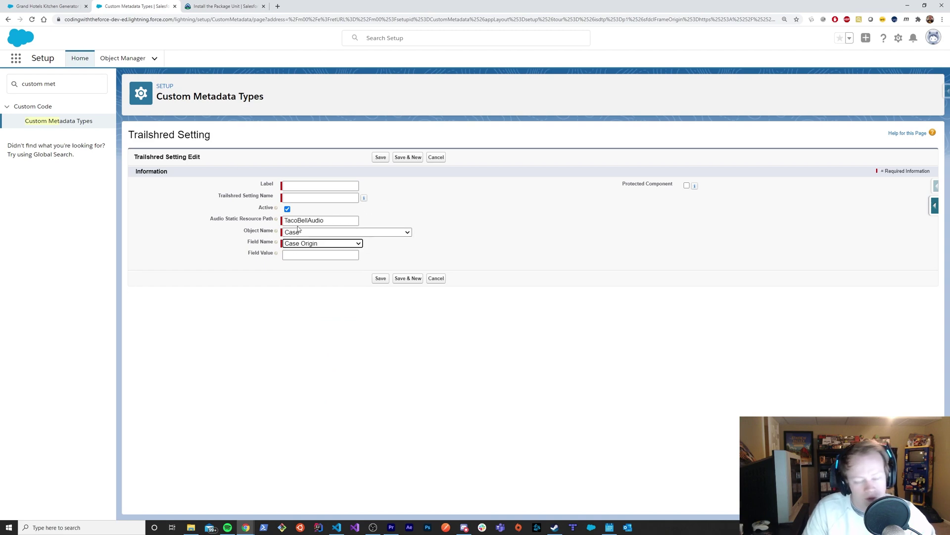
left_click(301, 254)
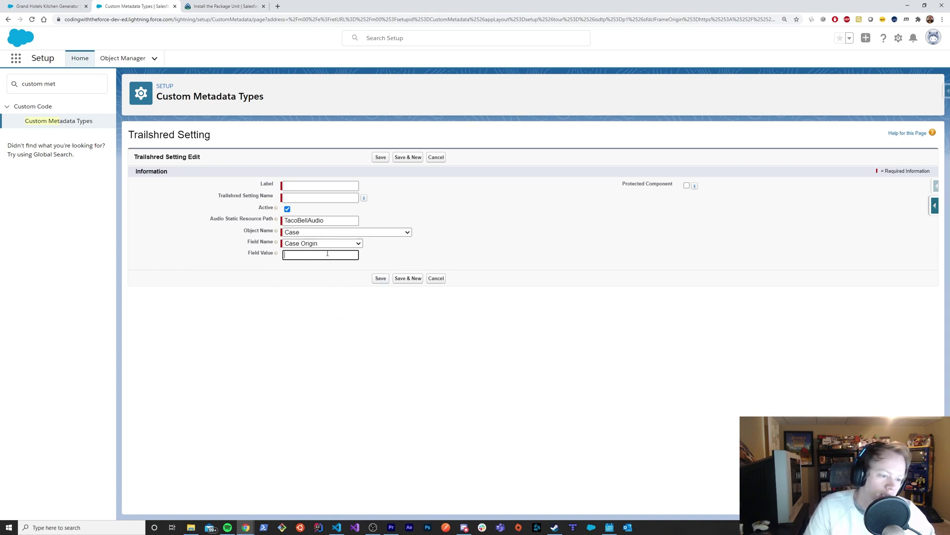
Switch the object to Account, the field to Account Name, and enter a sample value.
left_click(363, 233)
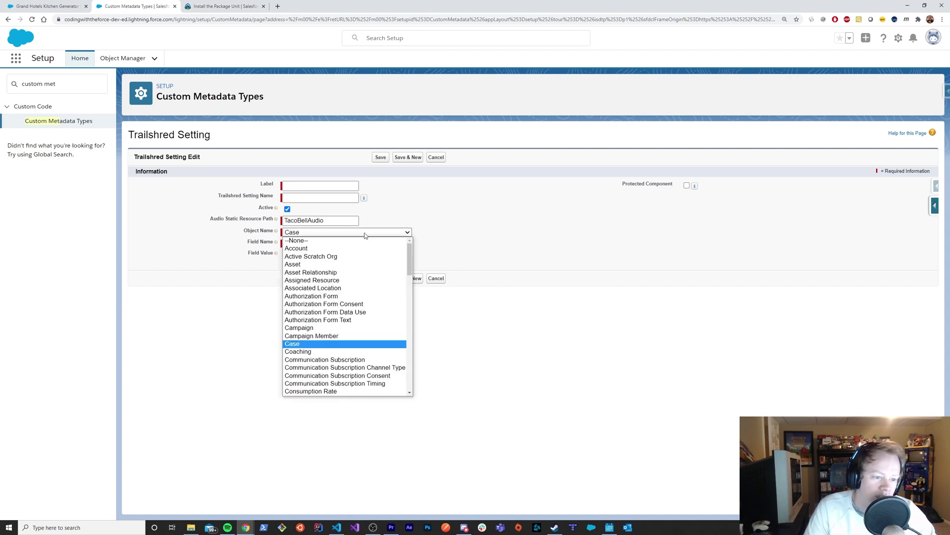
left_click(341, 248)
left_click(346, 243)
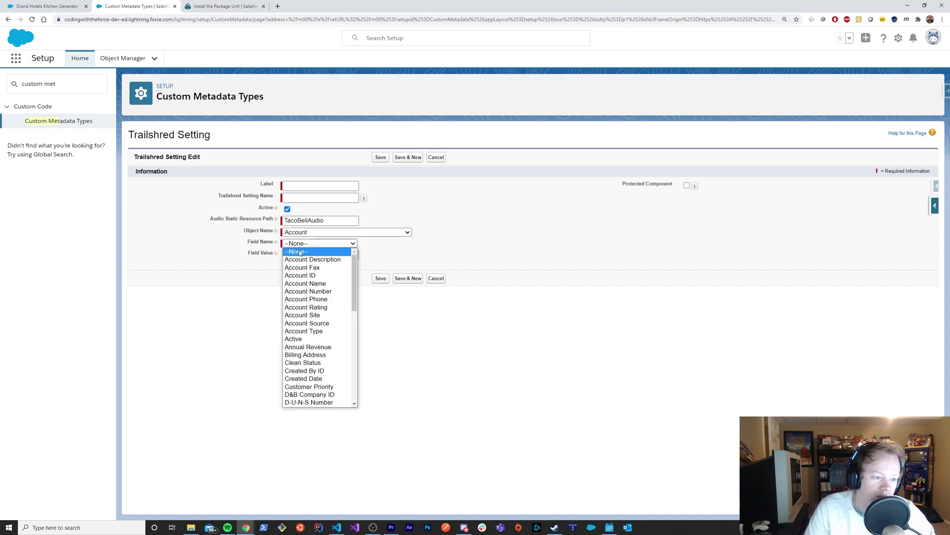
left_click(315, 284)
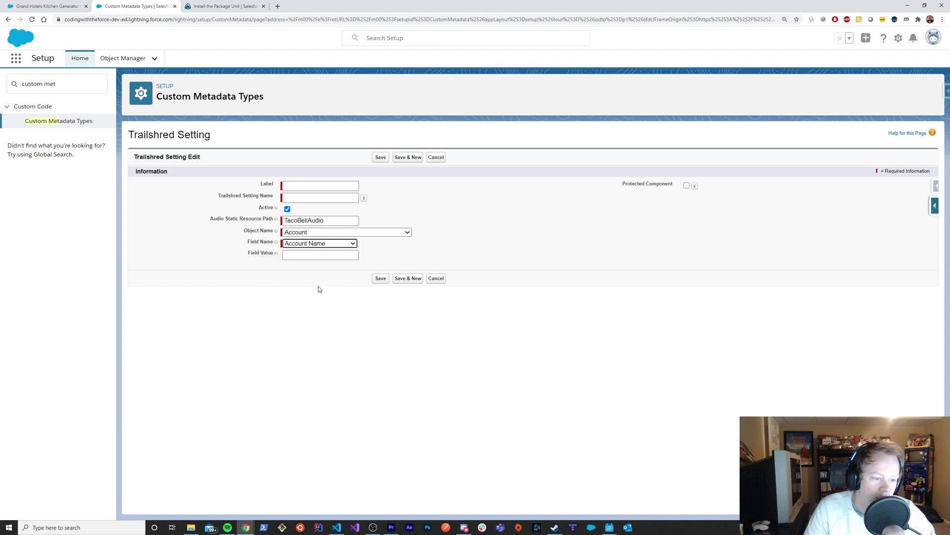
left_click(318, 255)
type("Tanya")
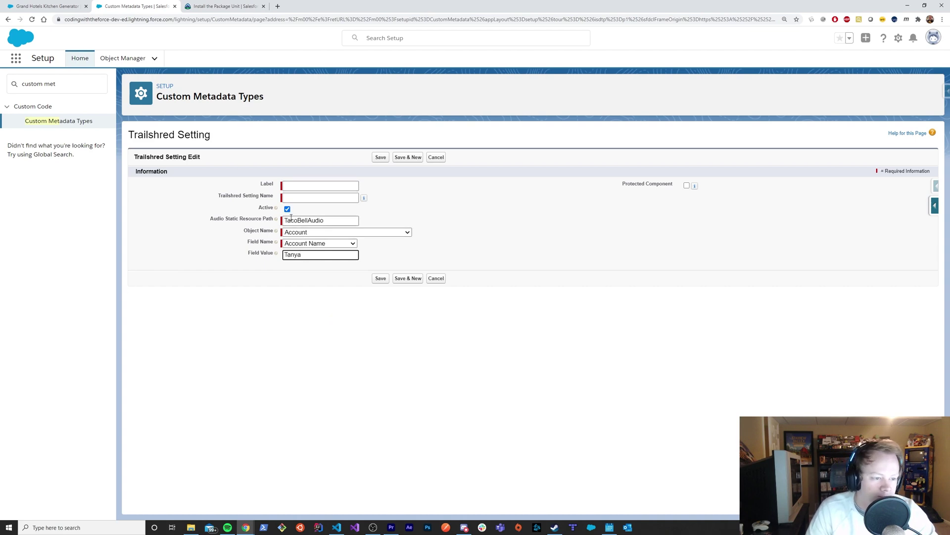
Enter 'asd' as the setting name, then cancel the unfinished record.
left_click(317, 186)
left_click(436, 212)
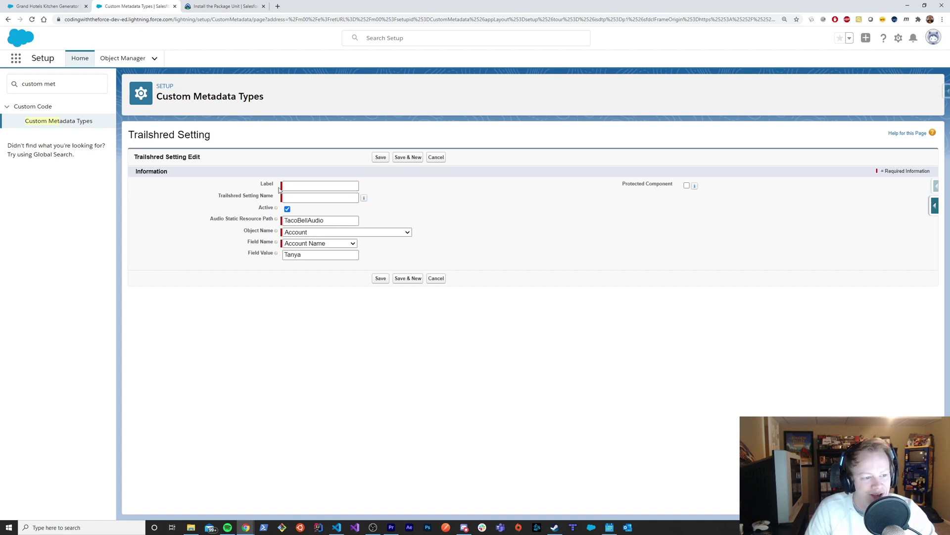
left_click(311, 198)
type("asd")
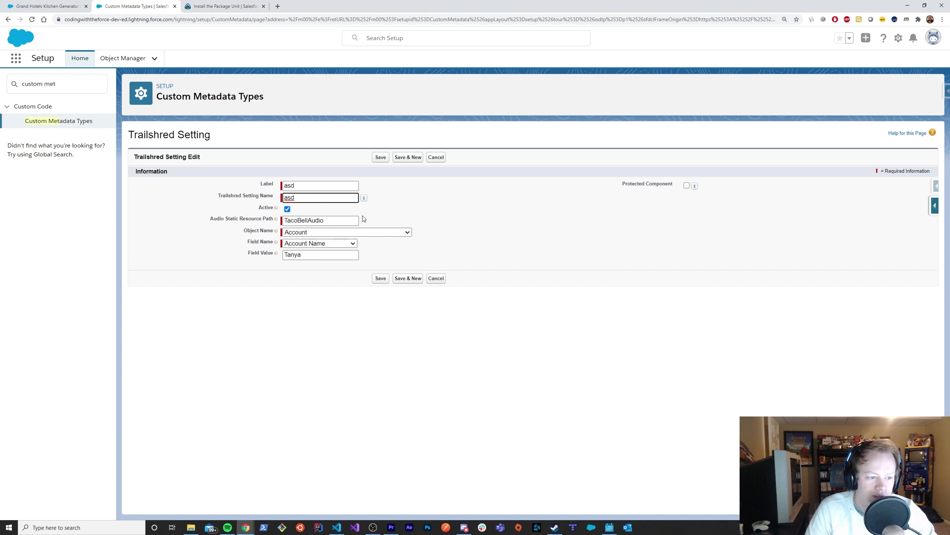
left_click(462, 222)
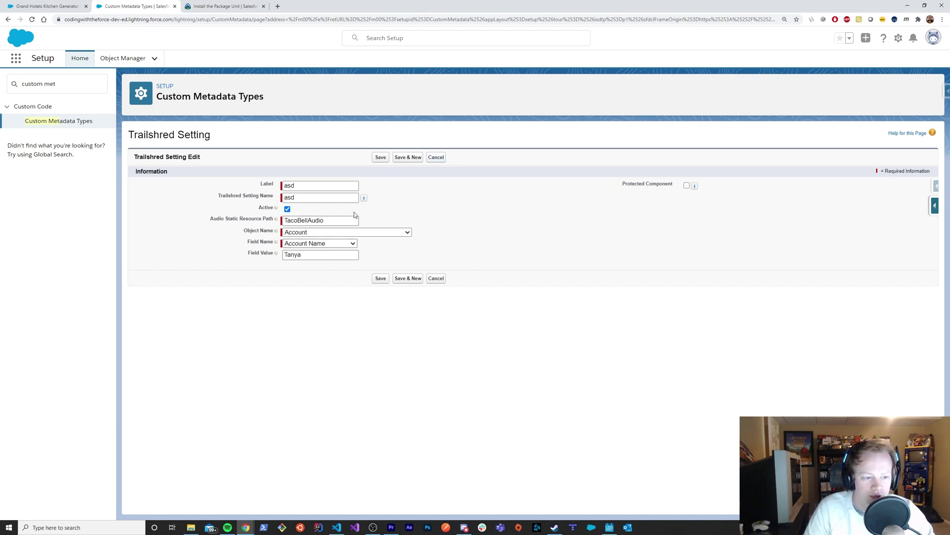
left_click(435, 158)
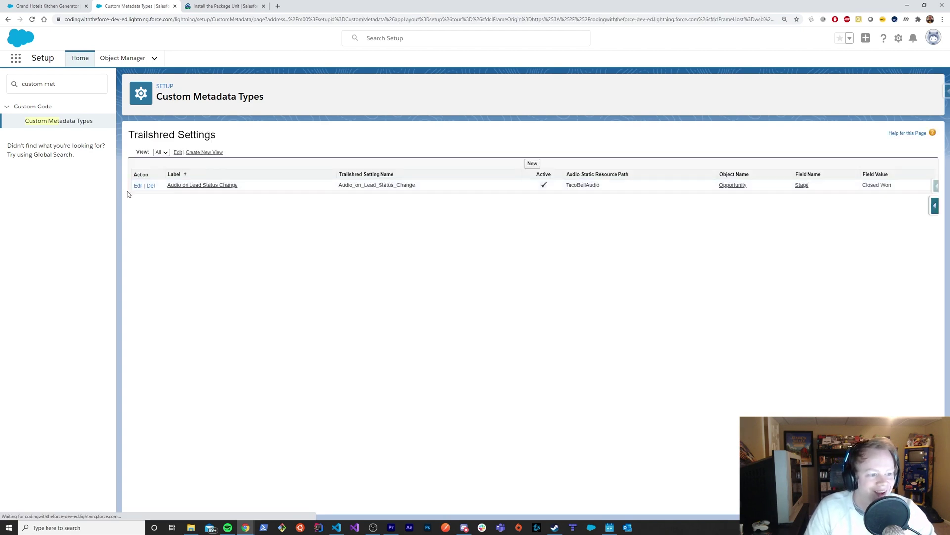
Open the Audio on Lead Status Change setting to review its audio path and object.
left_click(196, 186)
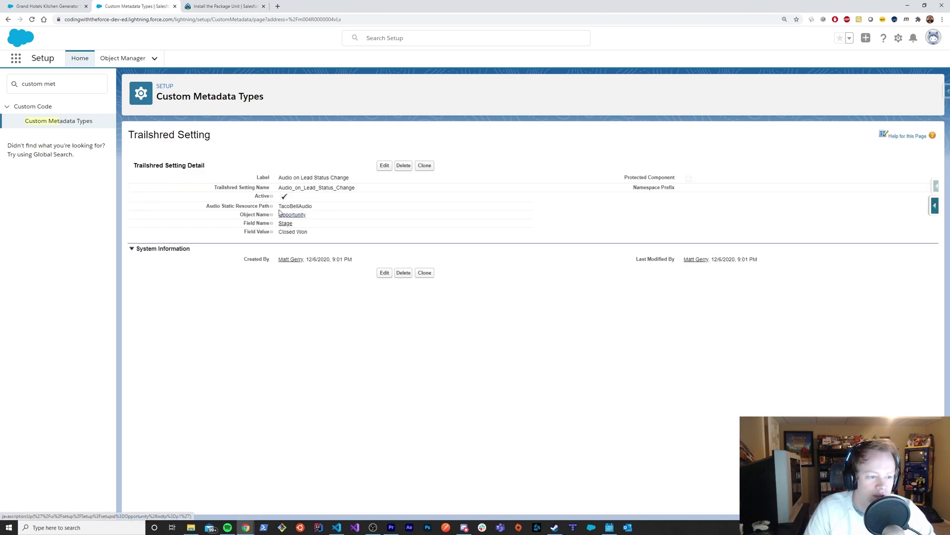
left_click_drag(278, 204, 317, 216)
left_click(363, 224)
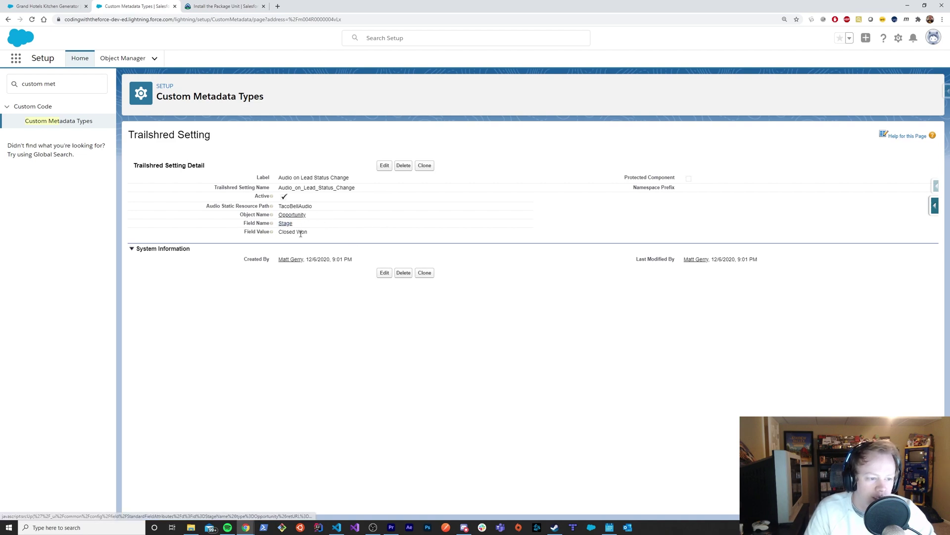
Find Lightning App Builder via Quick Find and open Opportunity Bangerz for editing.
triple_click(57, 82)
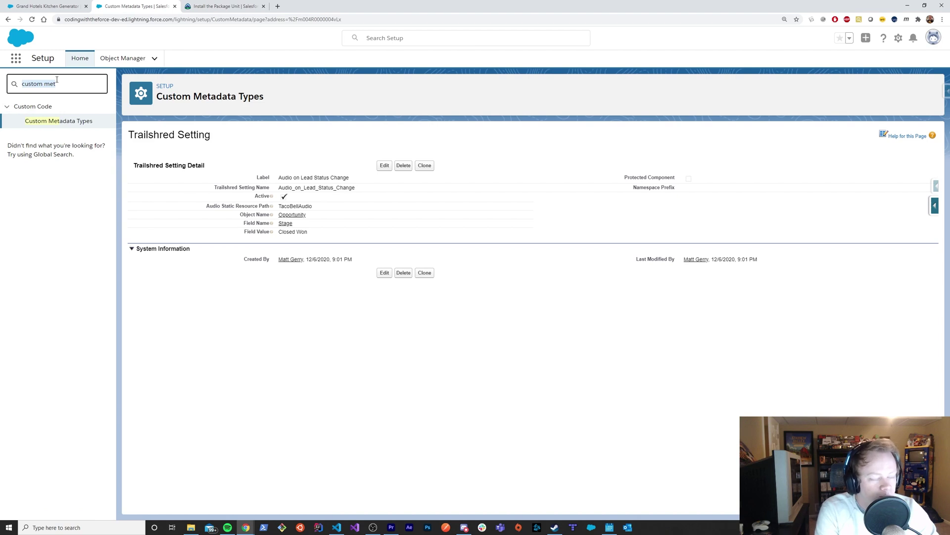
type("cus")
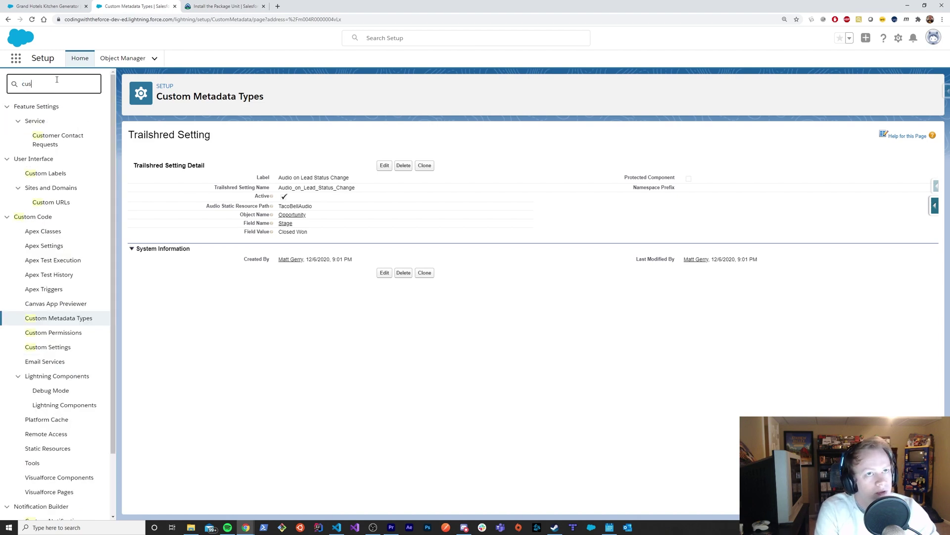
key("BackSpace")
type("lightnin")
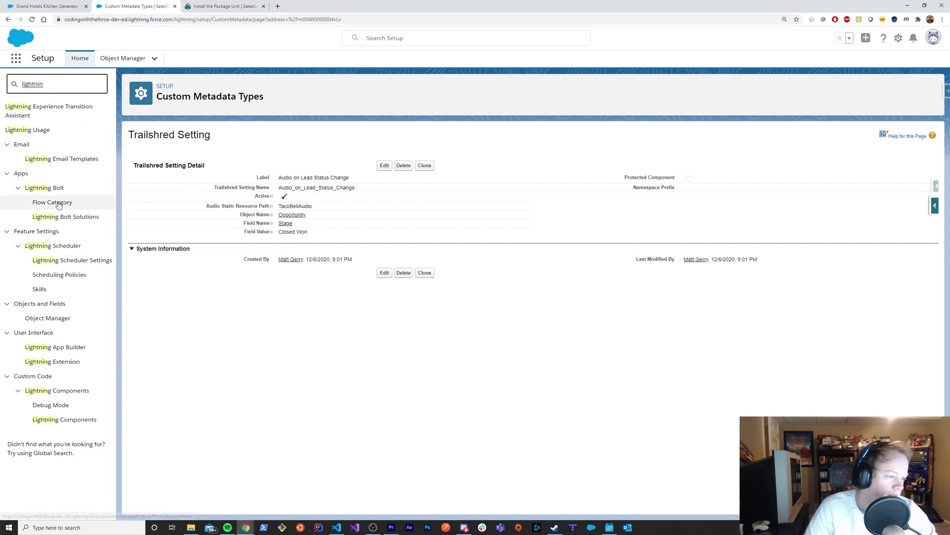
left_click(44, 349)
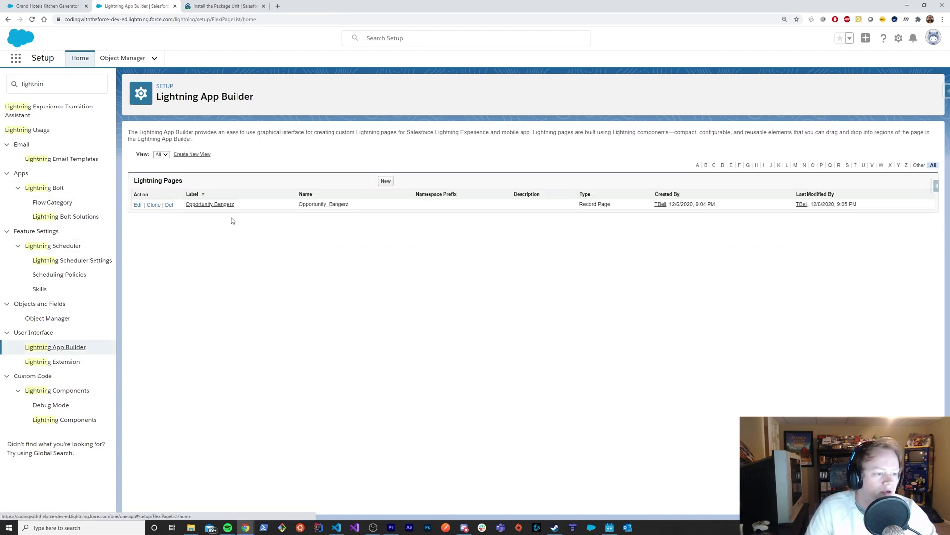
left_click(209, 205)
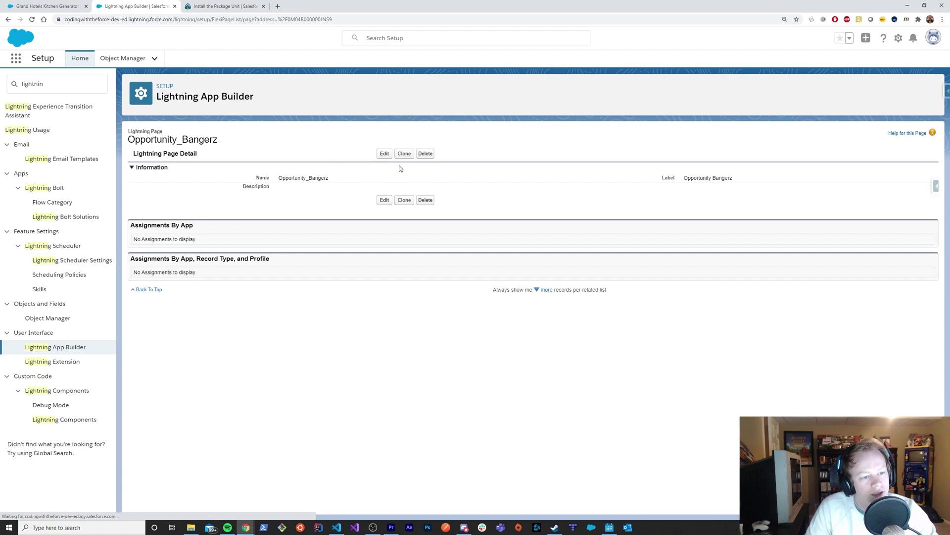
left_click(384, 153)
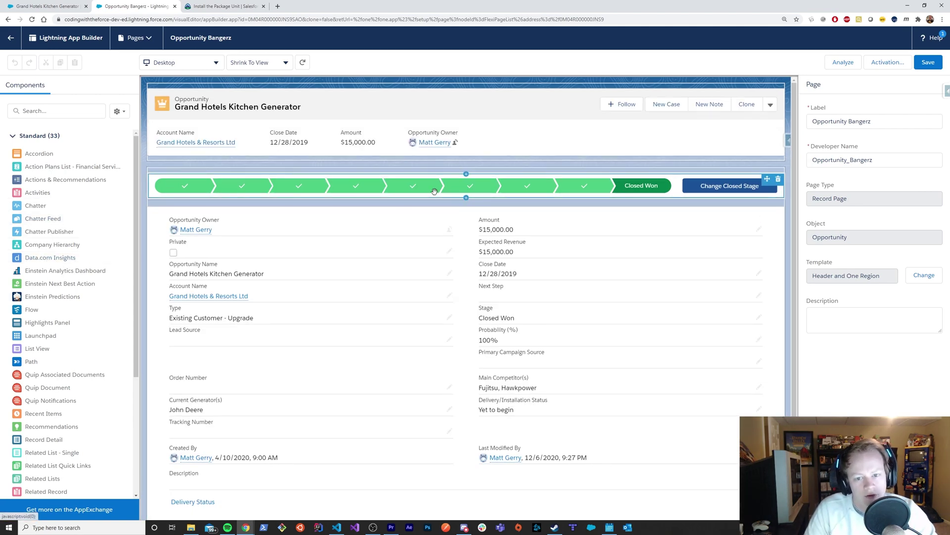
Delete the existing Path bar and the empty audio player placeholder from the page.
scroll(434, 191, "down", 1)
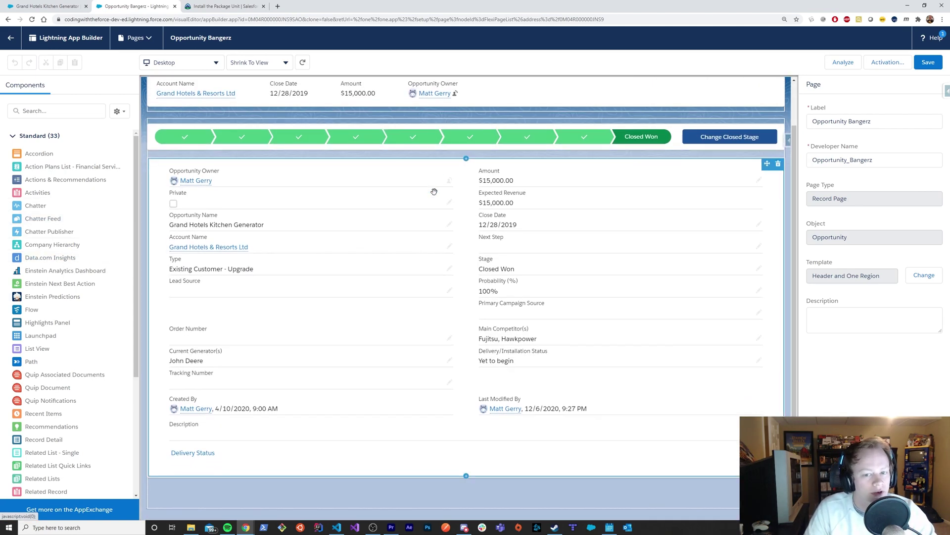
scroll(434, 191, "up", 1)
left_click(221, 193)
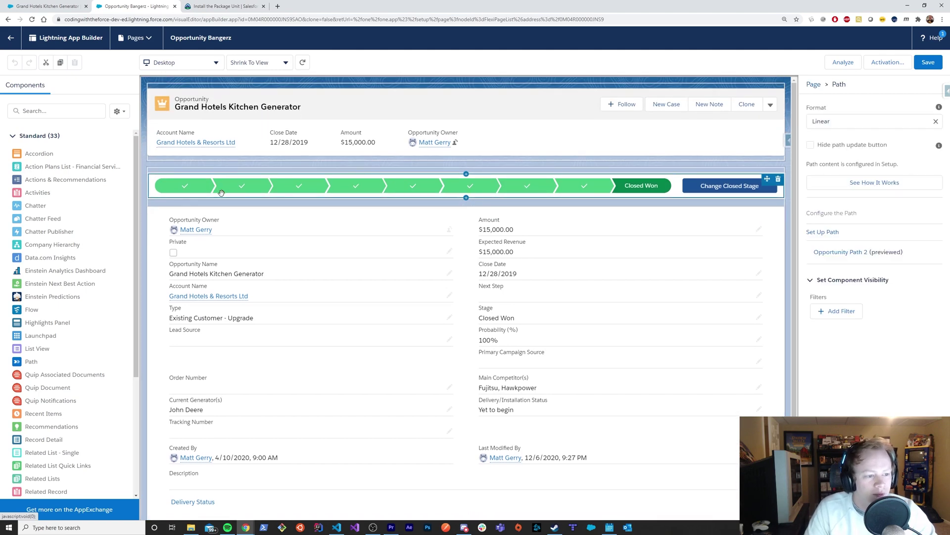
key("Delete")
scroll(337, 288, "down", 1)
left_click(321, 492)
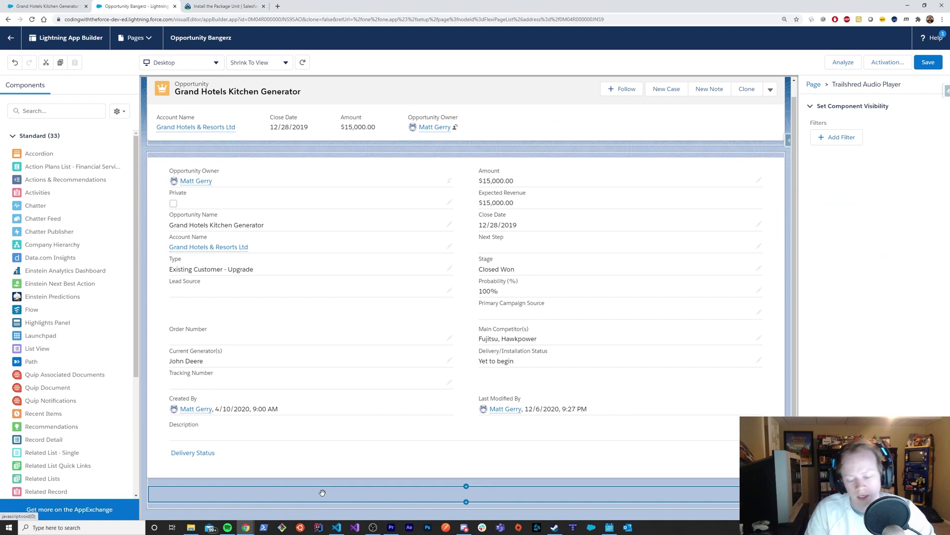
key("Delete")
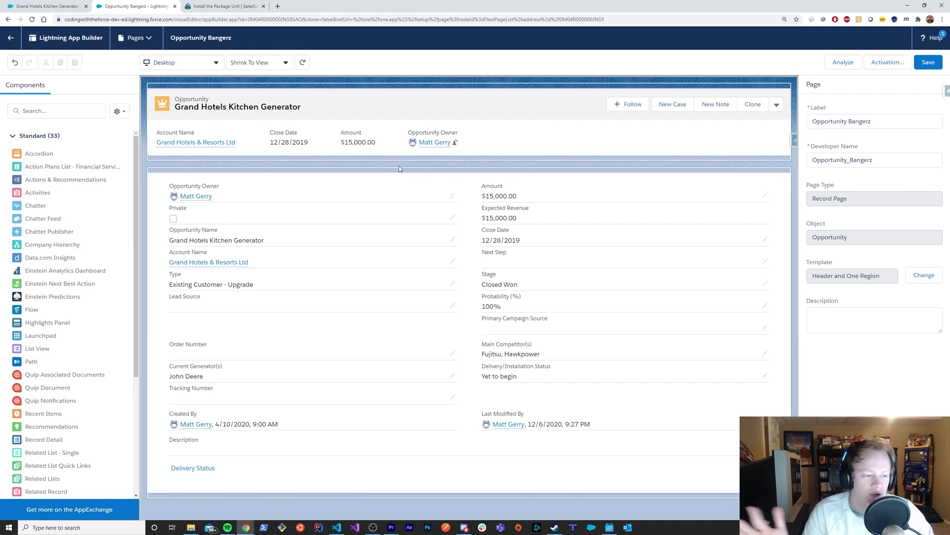
Search components for 'path' and place Path above the record details.
left_click(71, 113)
type("path")
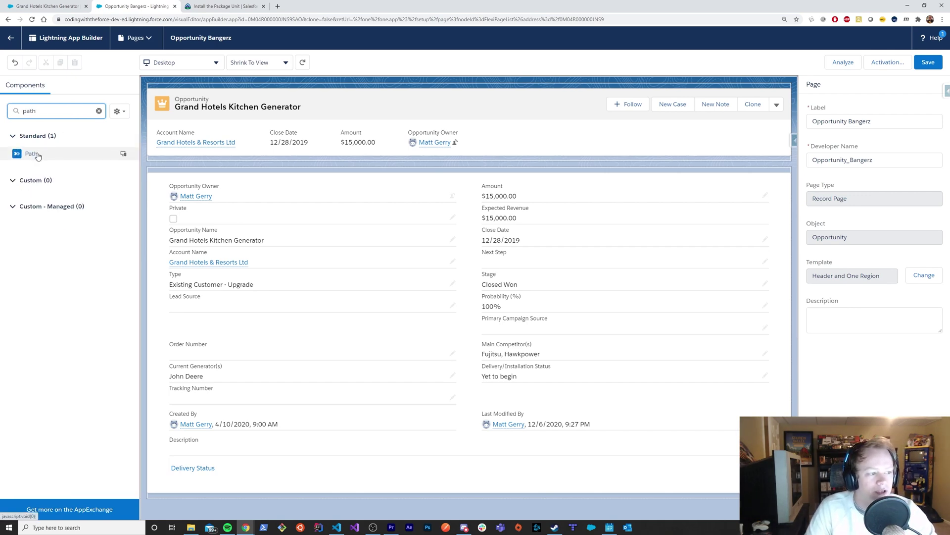
left_click_drag(38, 154, 218, 176)
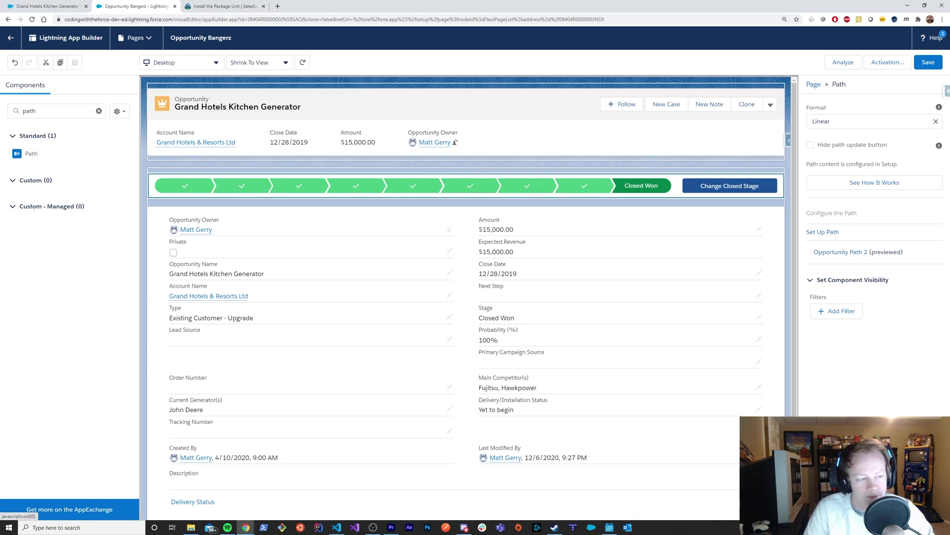
Search components for 'audio' and drop Trailshred Audio Player beneath the record details.
left_click(98, 112)
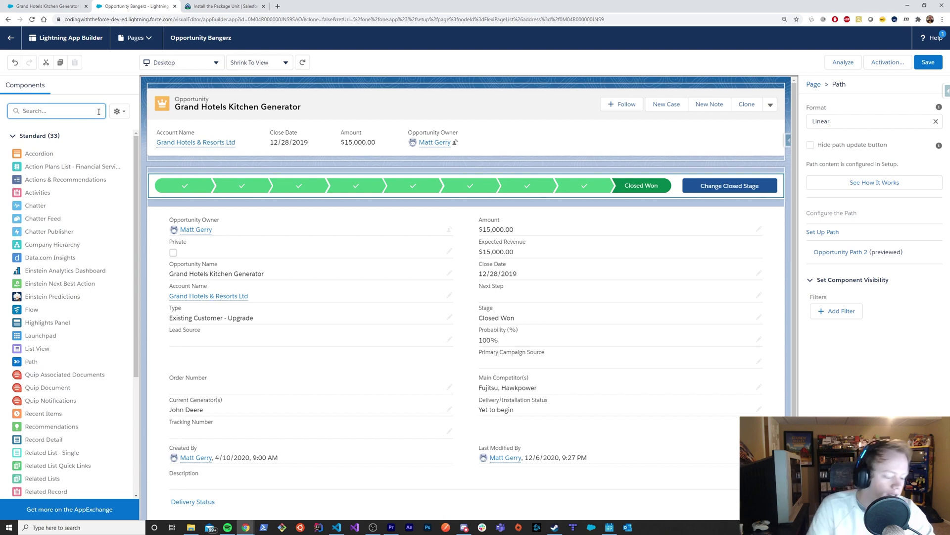
type("audio")
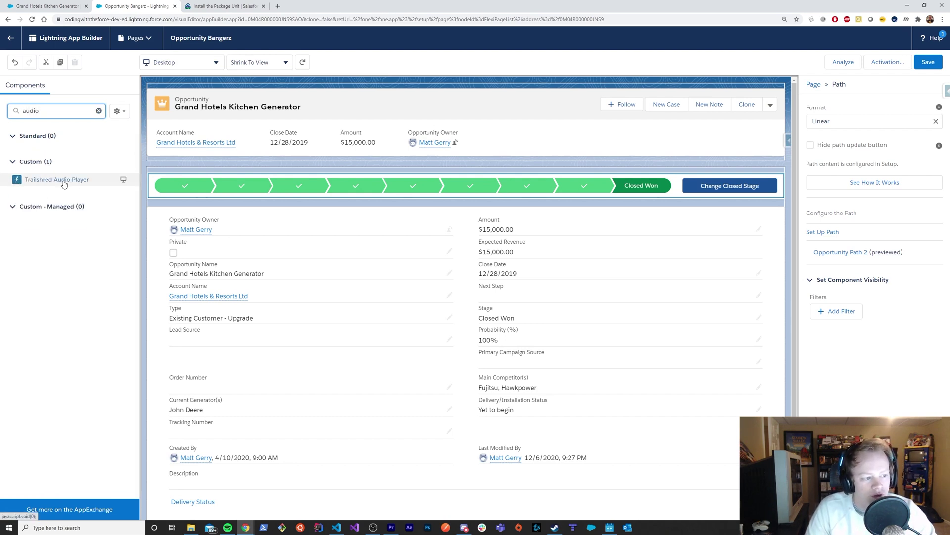
scroll(383, 299, "down", 1)
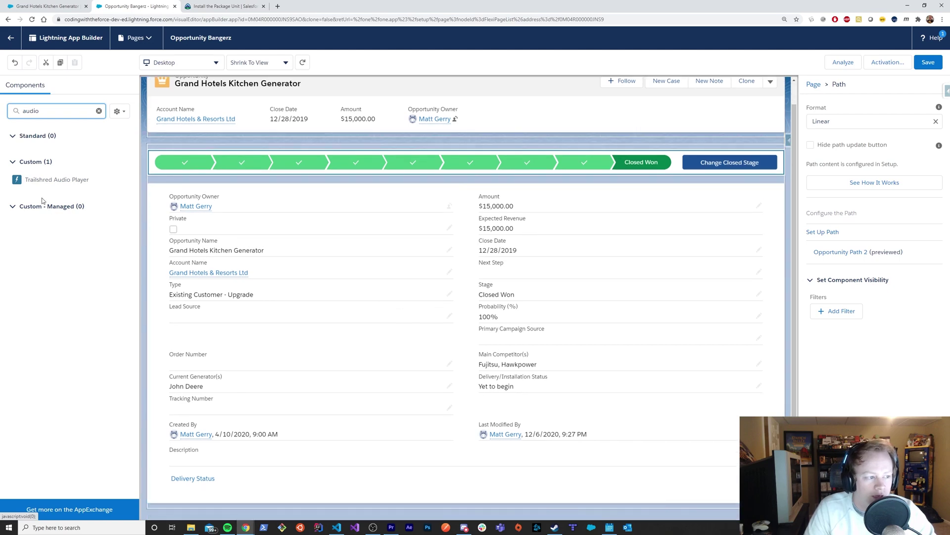
left_click_drag(31, 180, 218, 500)
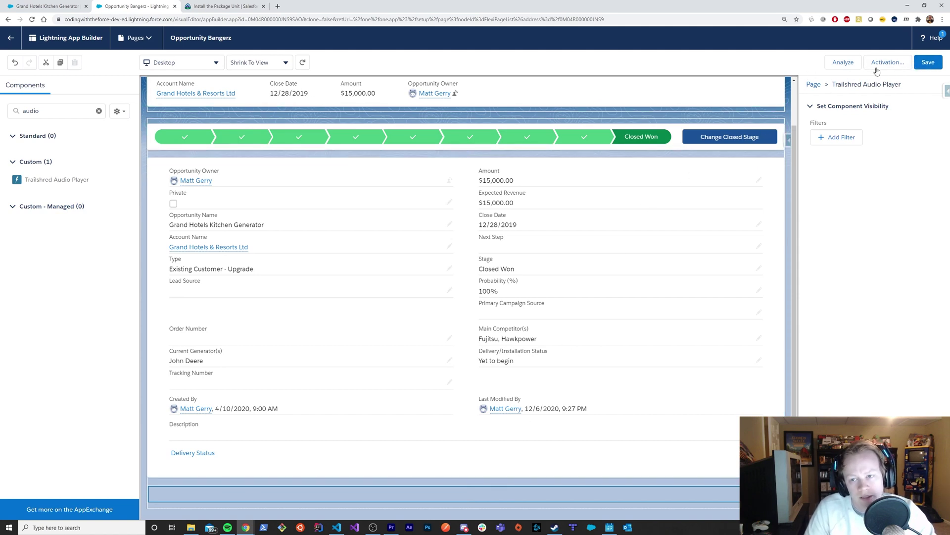
Save the page and review the Org Default, App Default and App, Record Type, and Profile activation tabs.
left_click(928, 62)
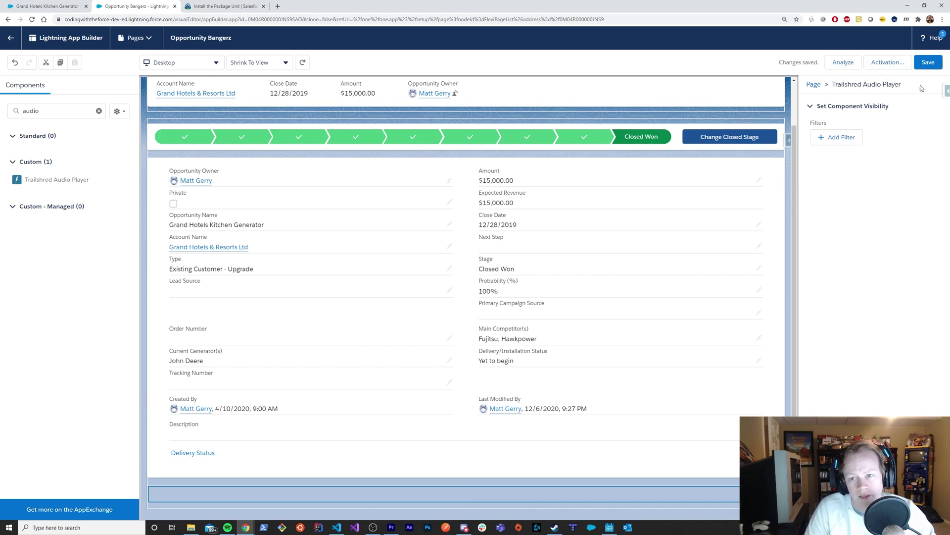
left_click(891, 63)
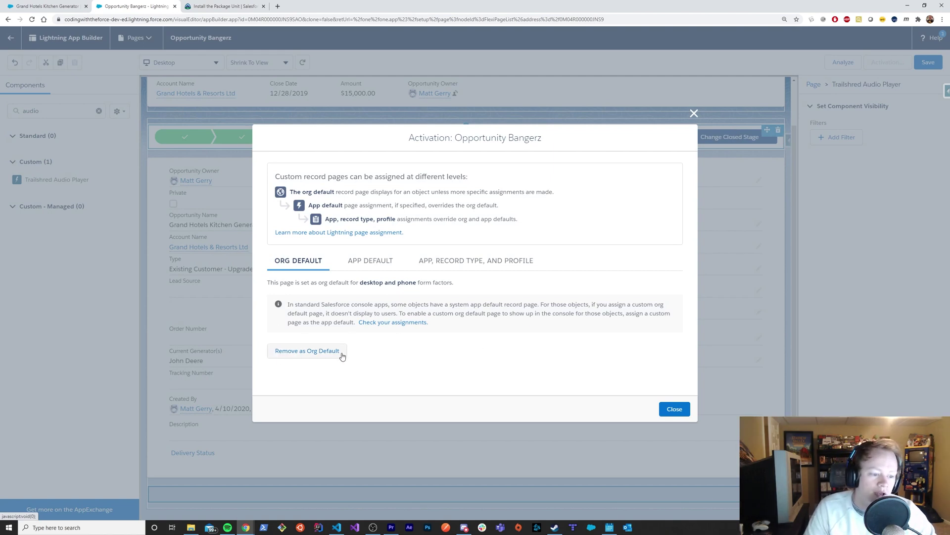
left_click(369, 261)
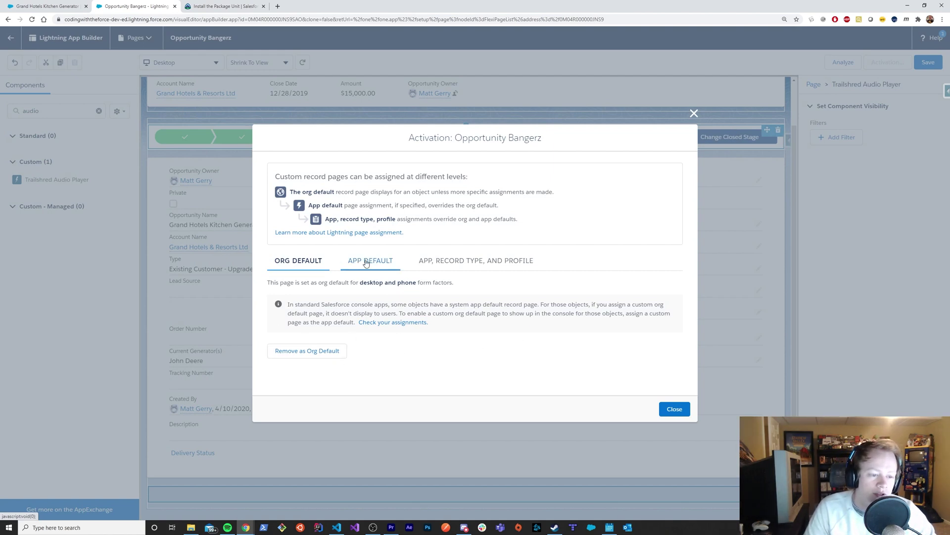
left_click(454, 266)
left_click(313, 267)
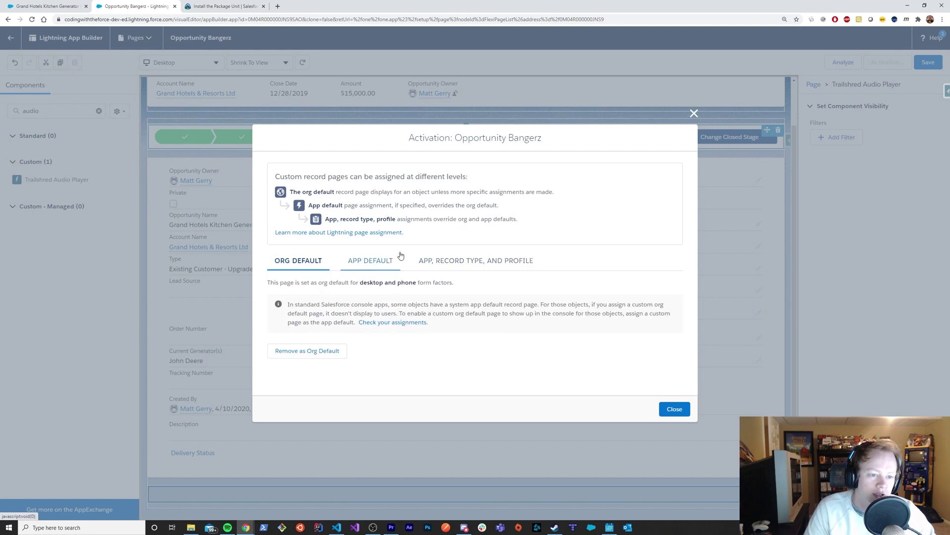
left_click(354, 269)
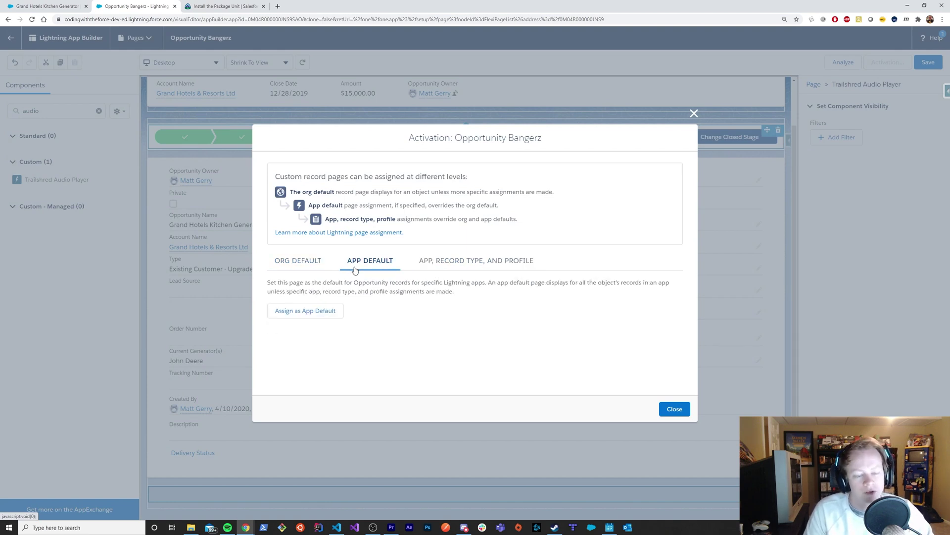
left_click(446, 268)
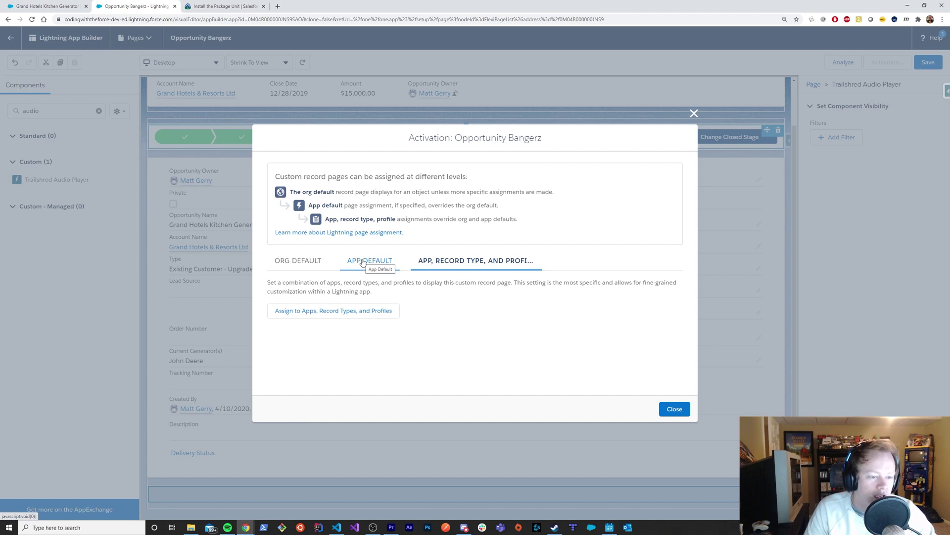
left_click(303, 266)
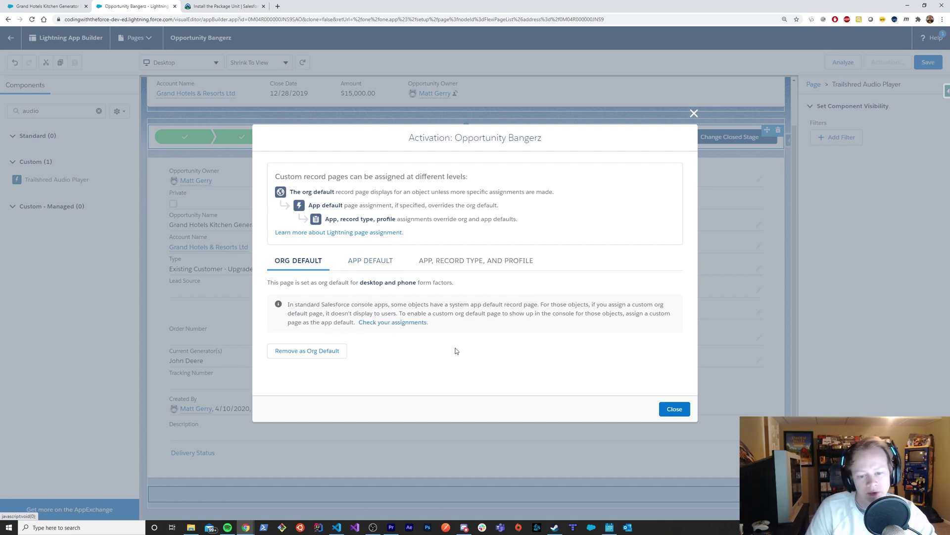
left_click(675, 410)
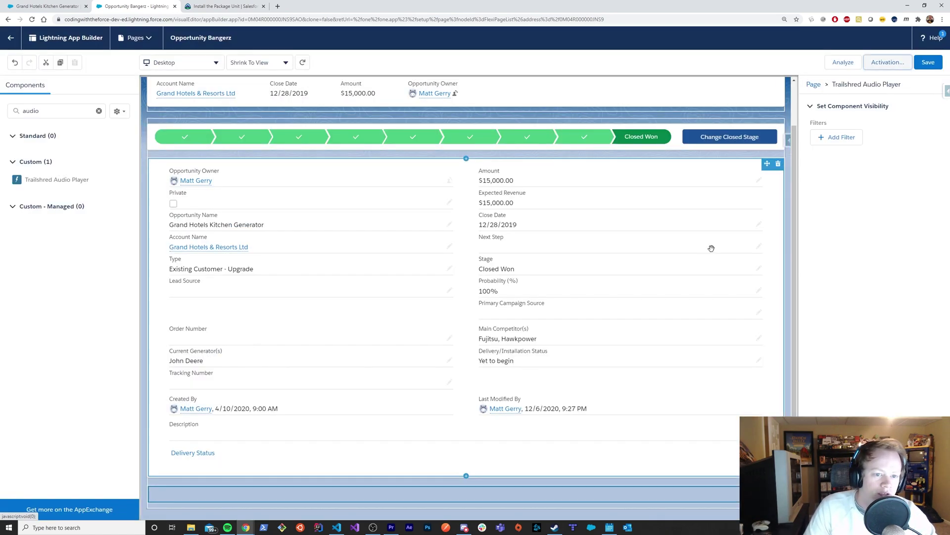
Save again, return to the opportunity tab, and show the All Opportunities list view.
left_click(928, 62)
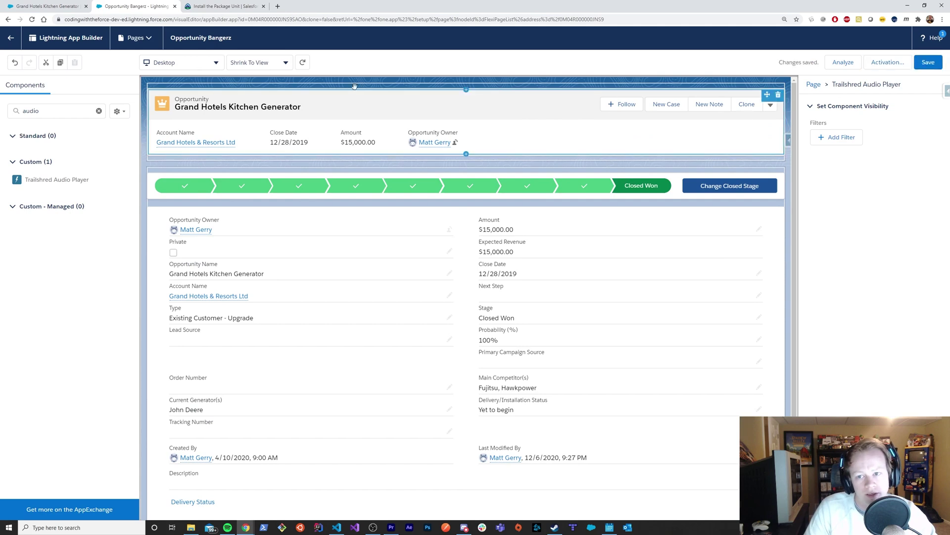
left_click(31, 6)
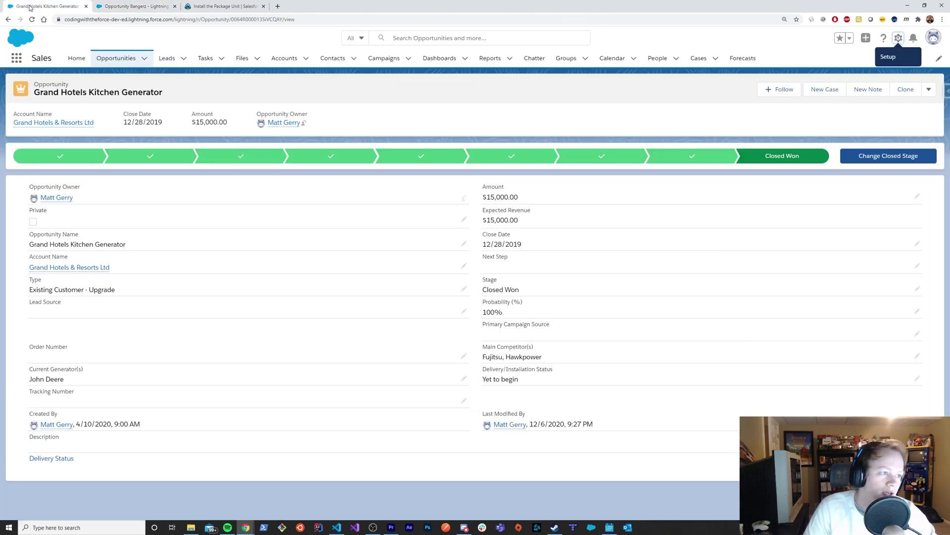
left_click(116, 58)
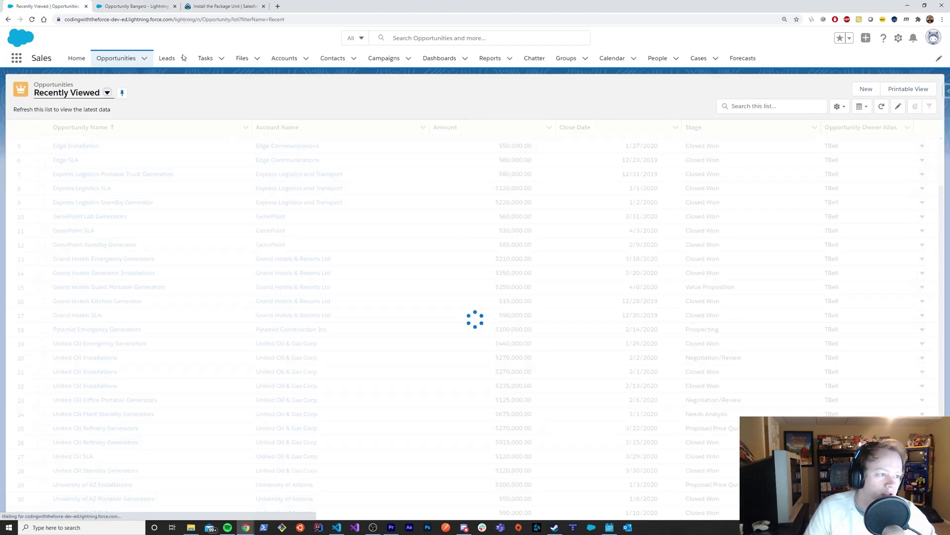
left_click(69, 92)
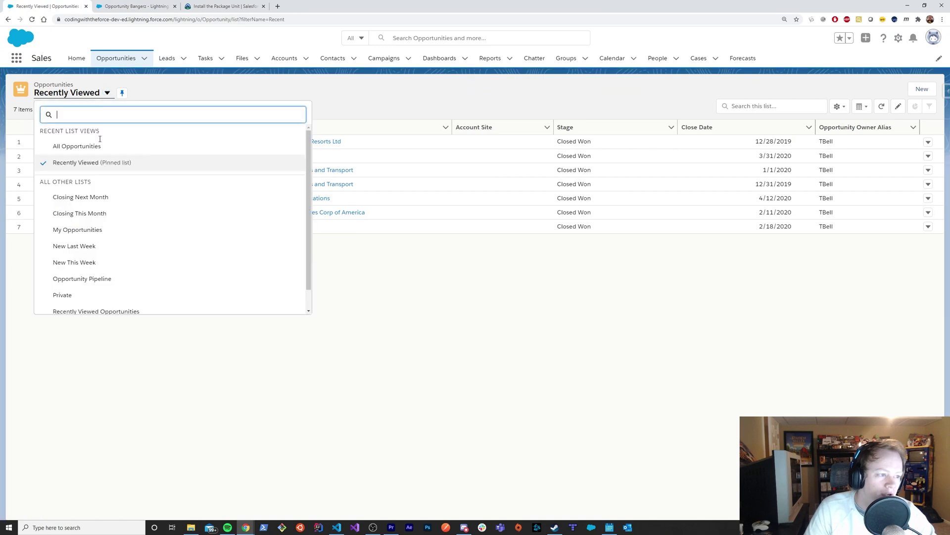
left_click(75, 147)
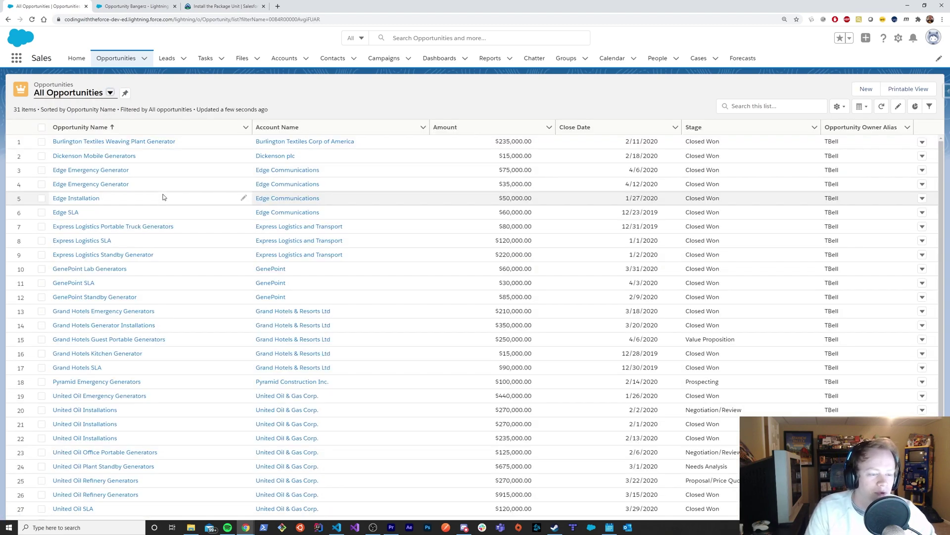
scroll(383, 333, "down", 1)
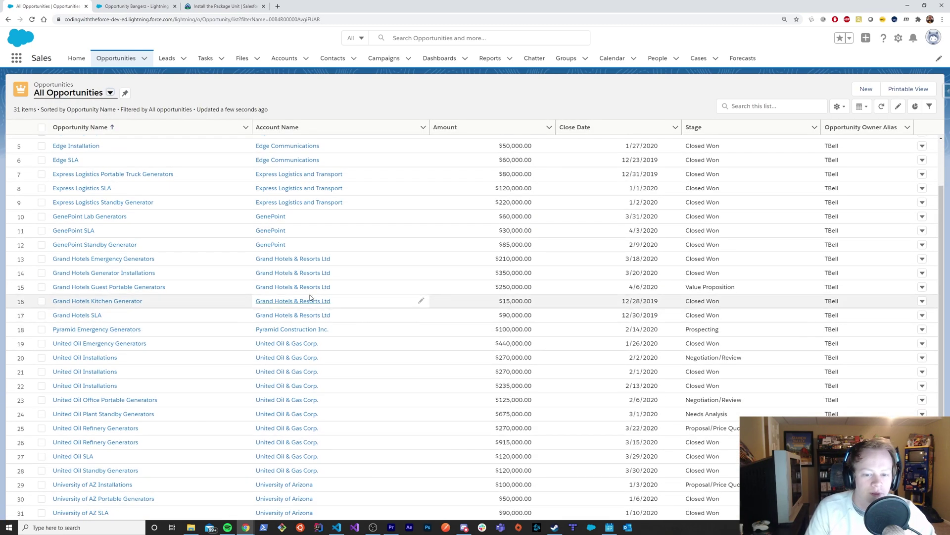
Open Grand Hotels Guest Portable Generators and set its stage to Closed Won from the Path.
left_click(129, 287)
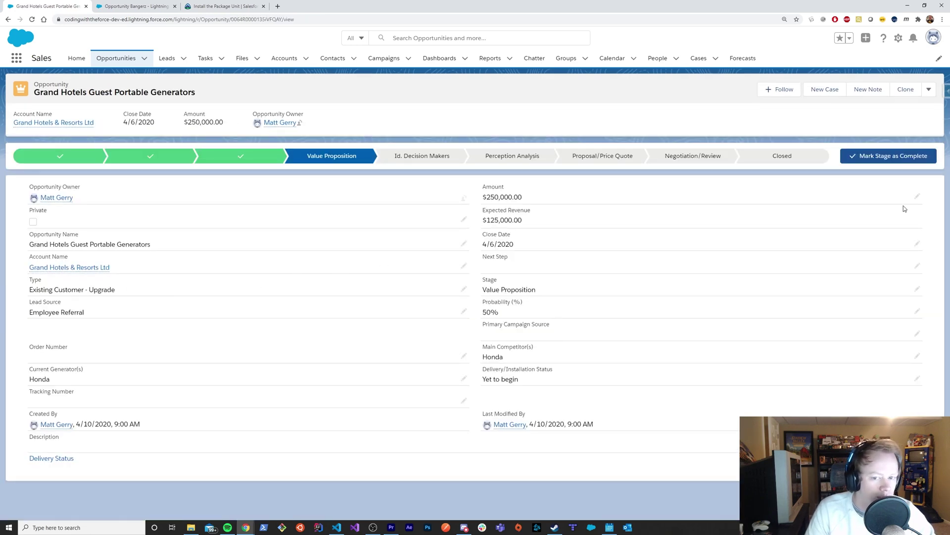
left_click(800, 156)
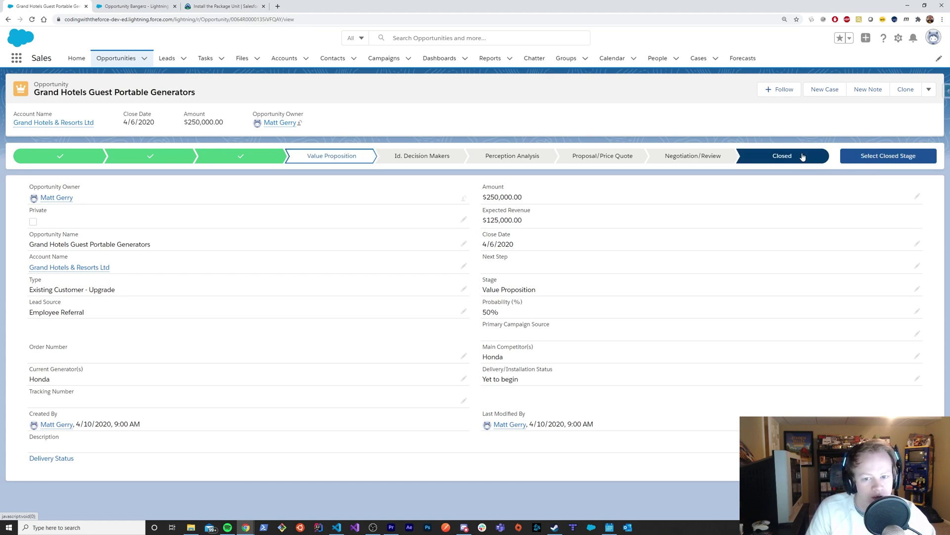
left_click(877, 157)
left_click(509, 278)
left_click(373, 299)
right_click(608, 320)
left_click(604, 318)
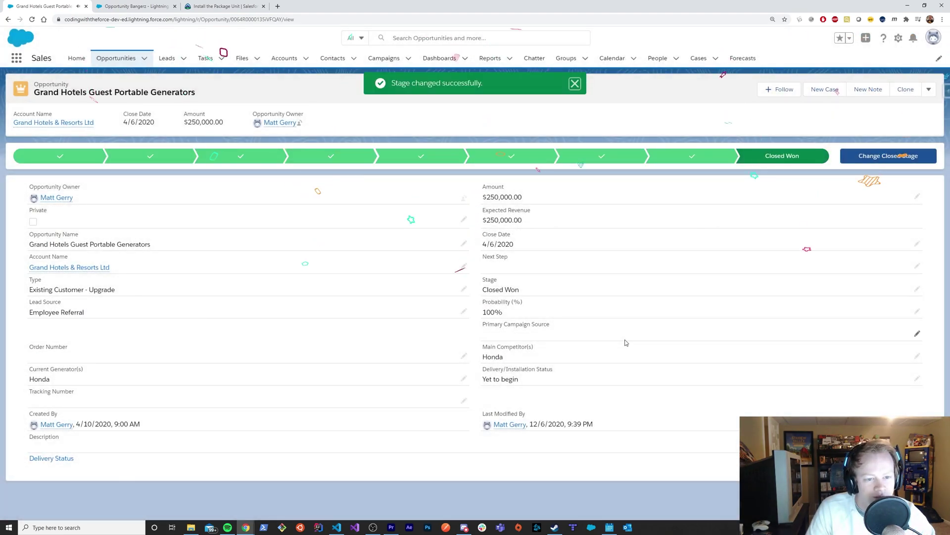